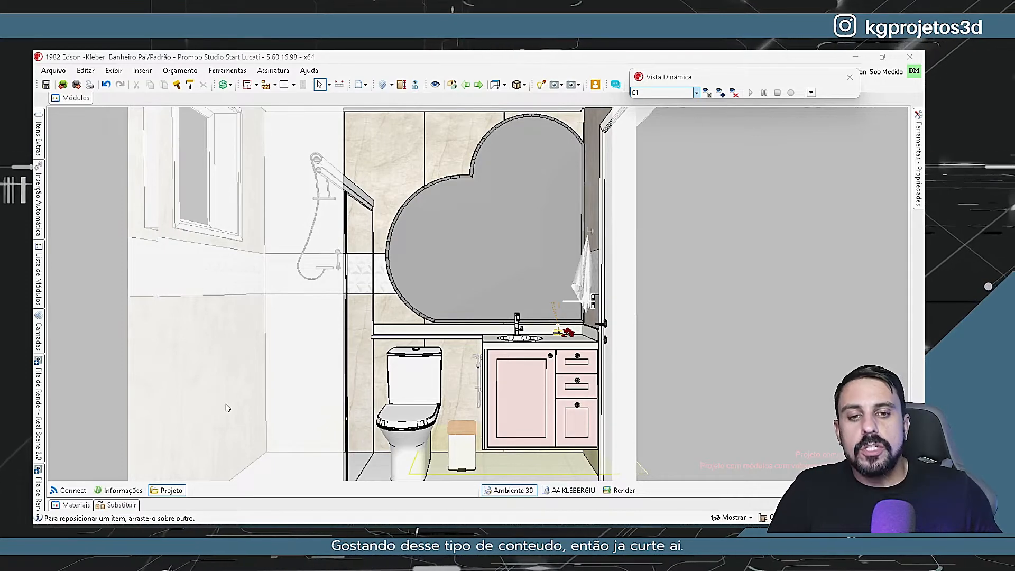
Examine the properties of the existing linear light behind the mirror in the light editor
click(539, 86)
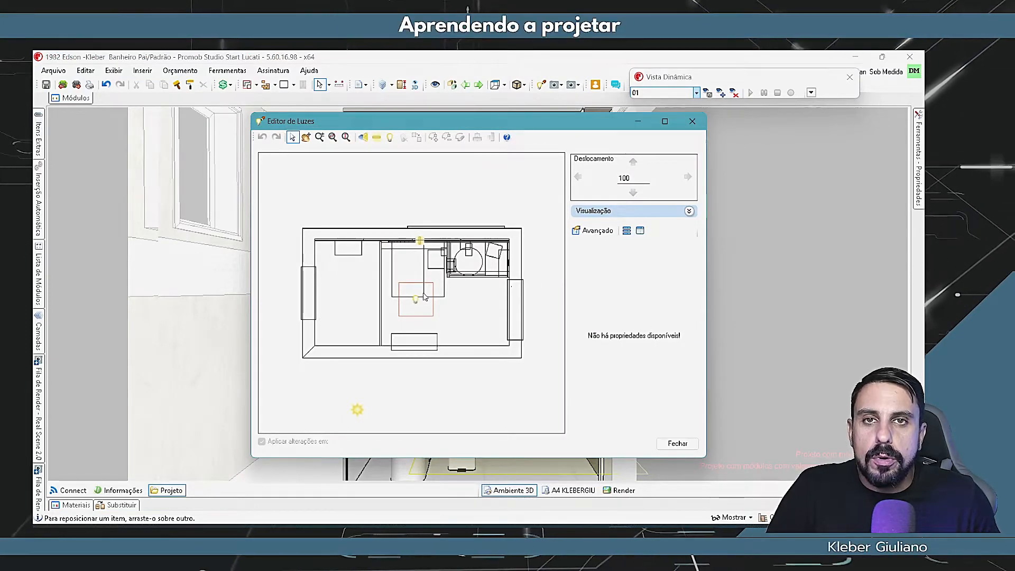
click(420, 242)
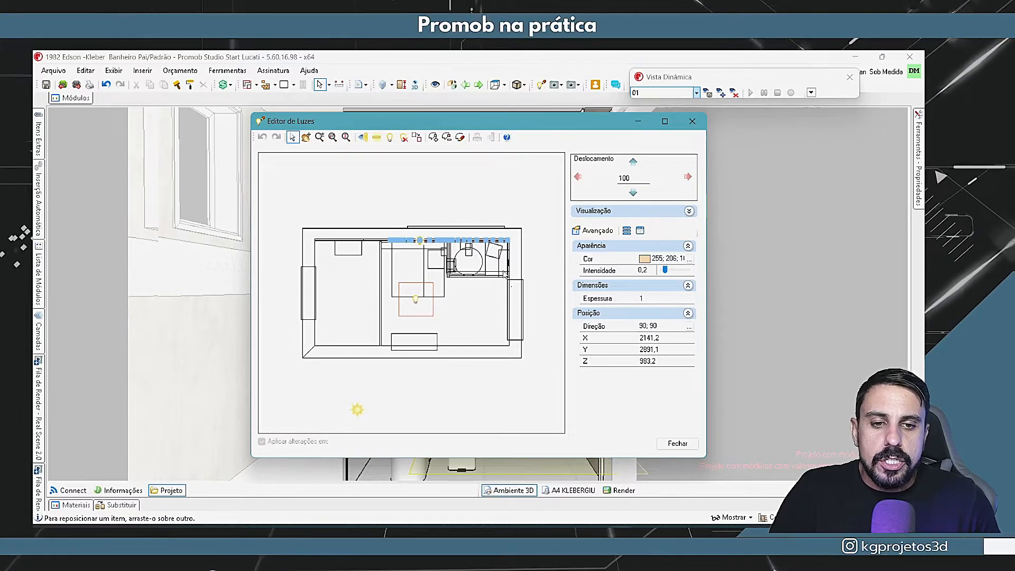
click(692, 123)
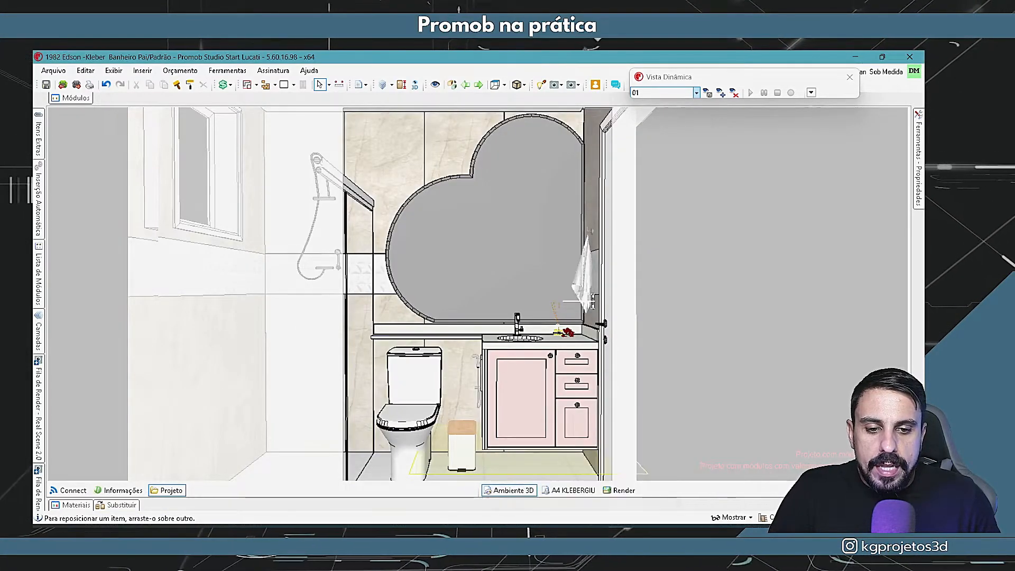
View the finished RealScene 2.0 bathroom render at full window size
click(668, 471)
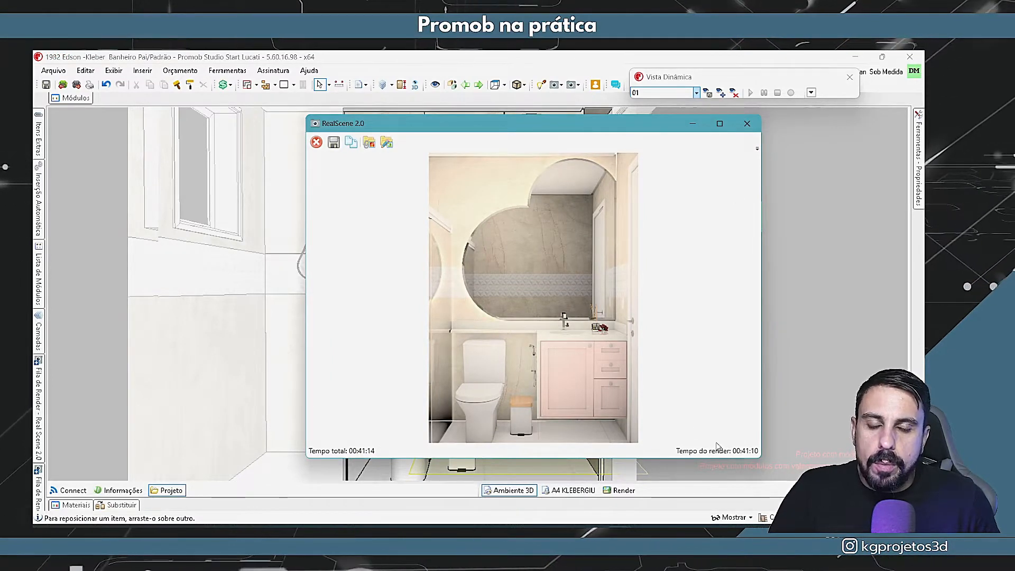
click(719, 124)
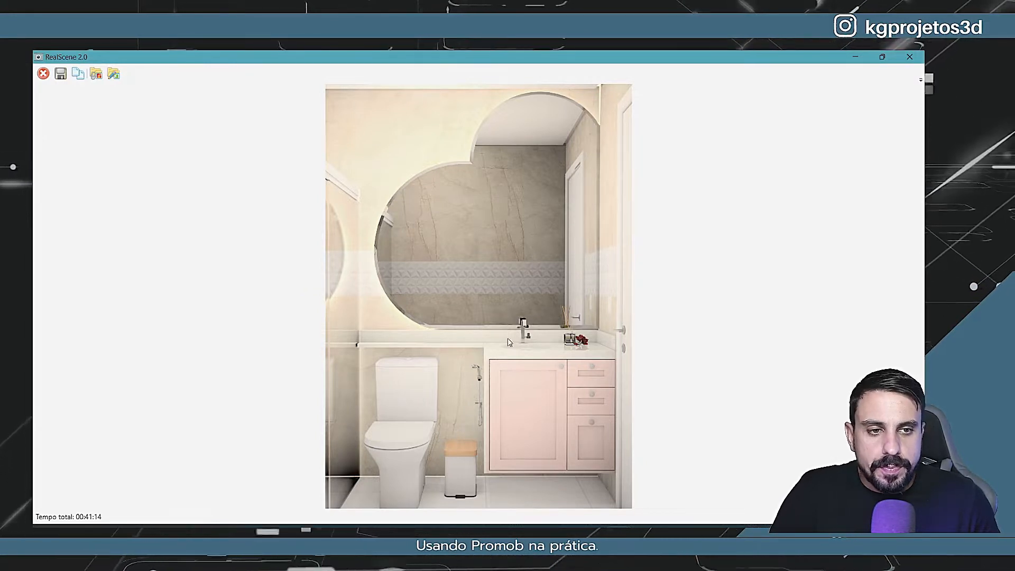
click(855, 57)
Open the geometry of the cloud-shaped mirror panel for editing
click(389, 290)
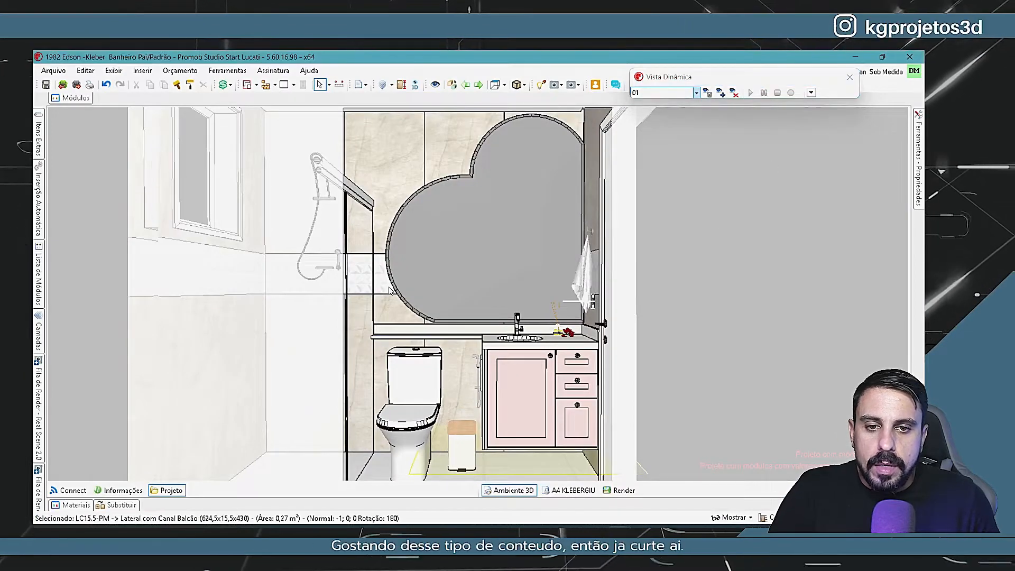
click(436, 257)
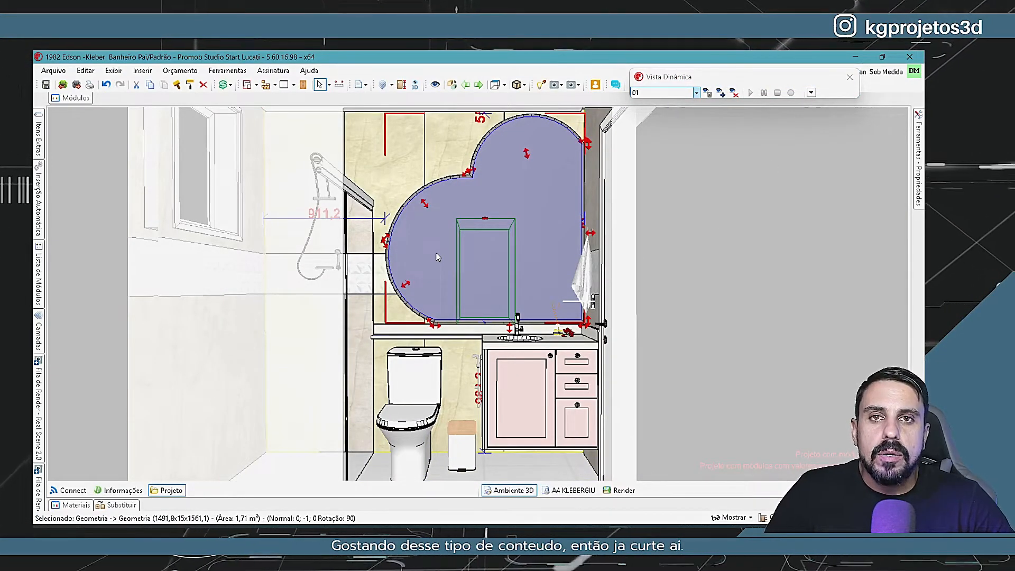
right_click(535, 224)
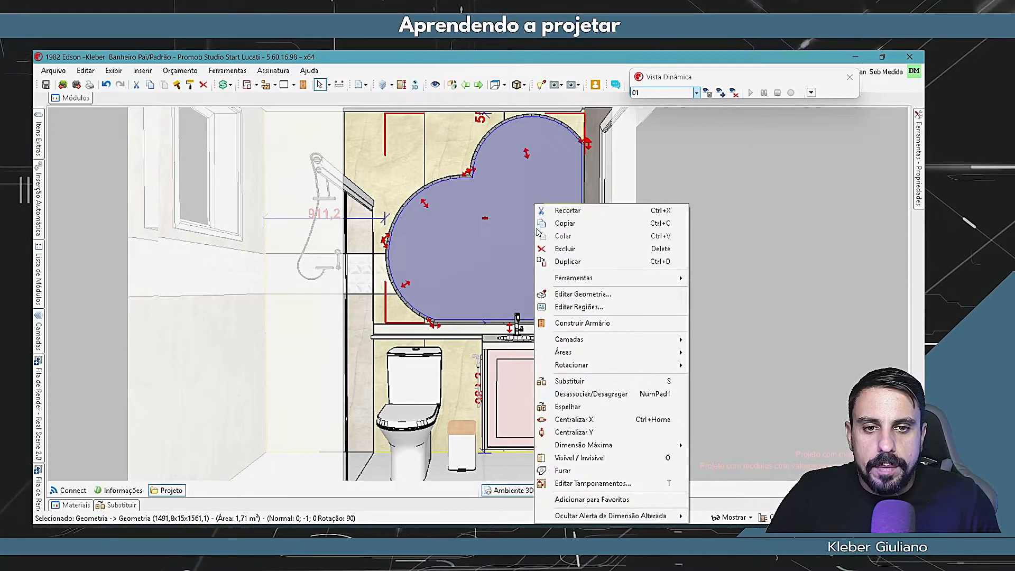
click(590, 297)
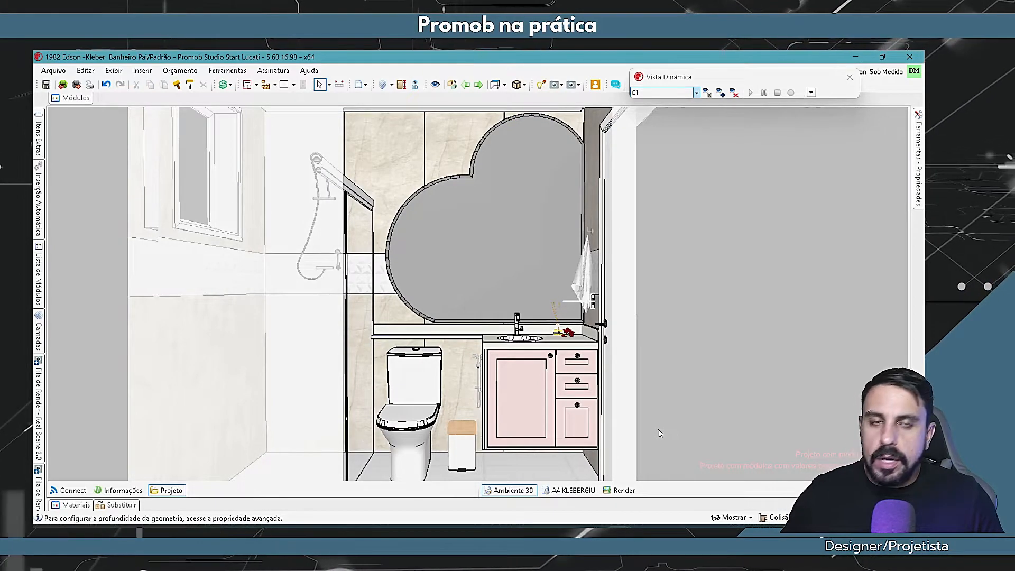
Duplicate the cloud-shaped mirror panel and place the copy at X 0, Y 0, Z -15 relative to the original
click(513, 247)
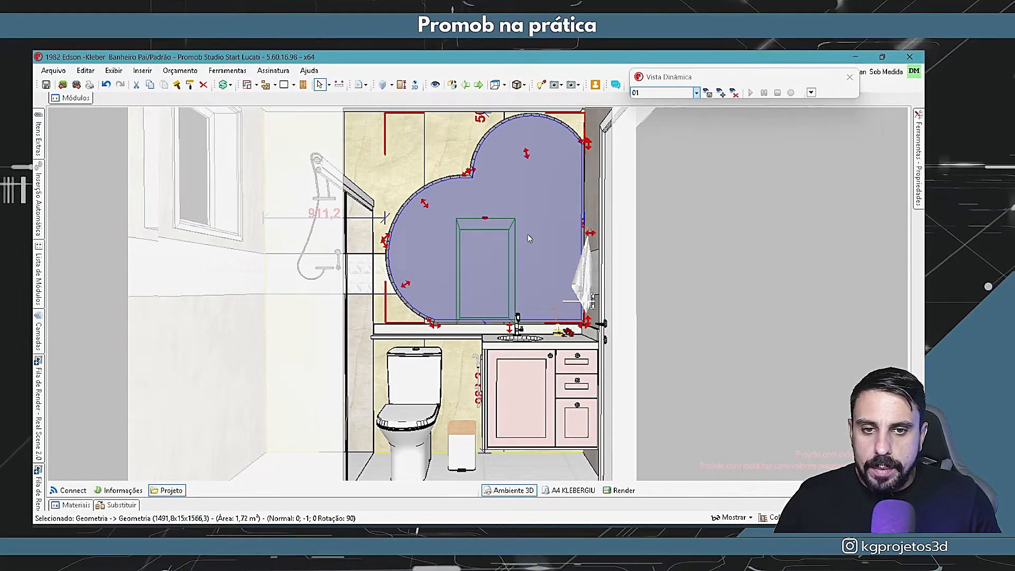
key(ctrl+d)
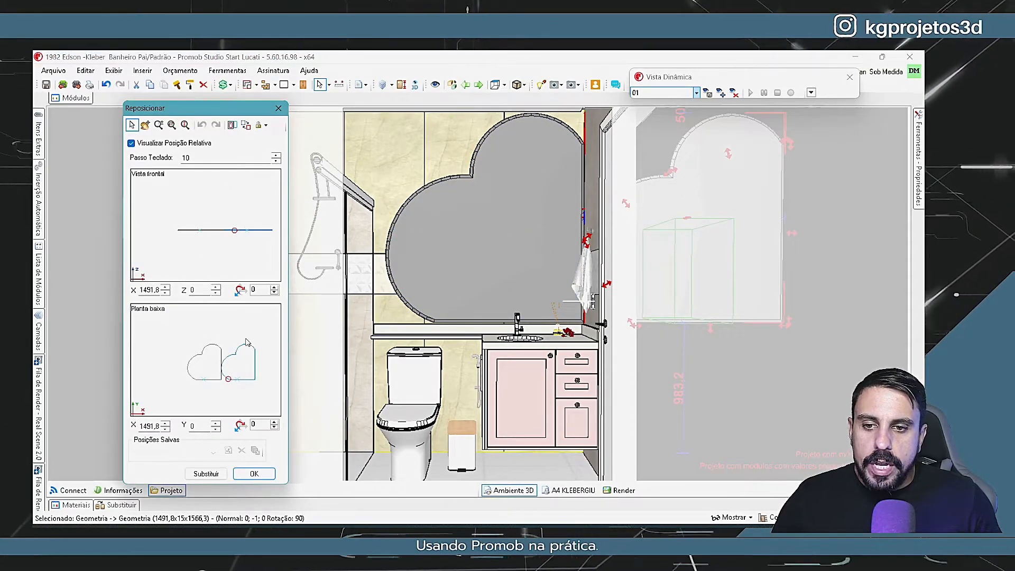
click(208, 274)
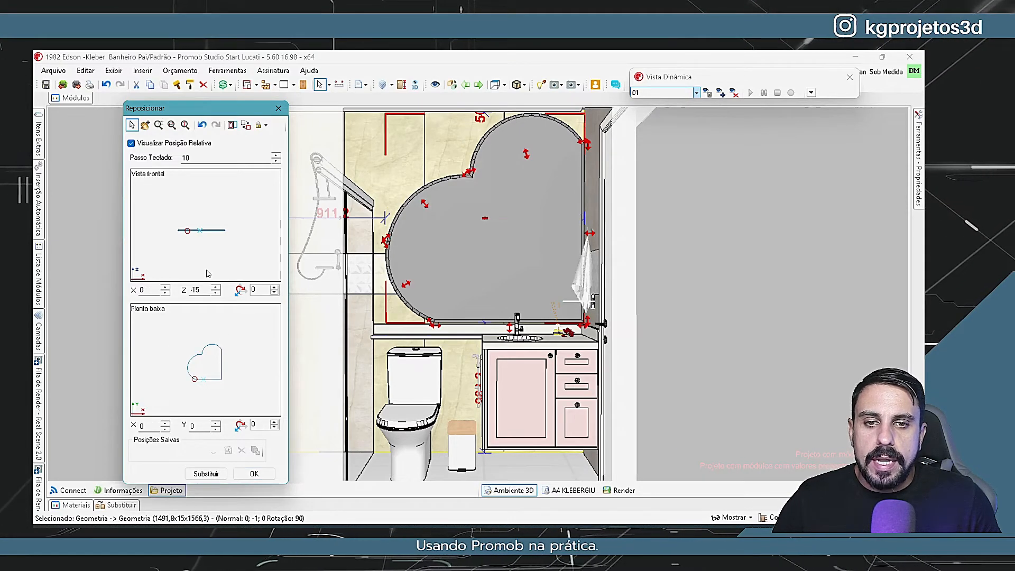
click(254, 473)
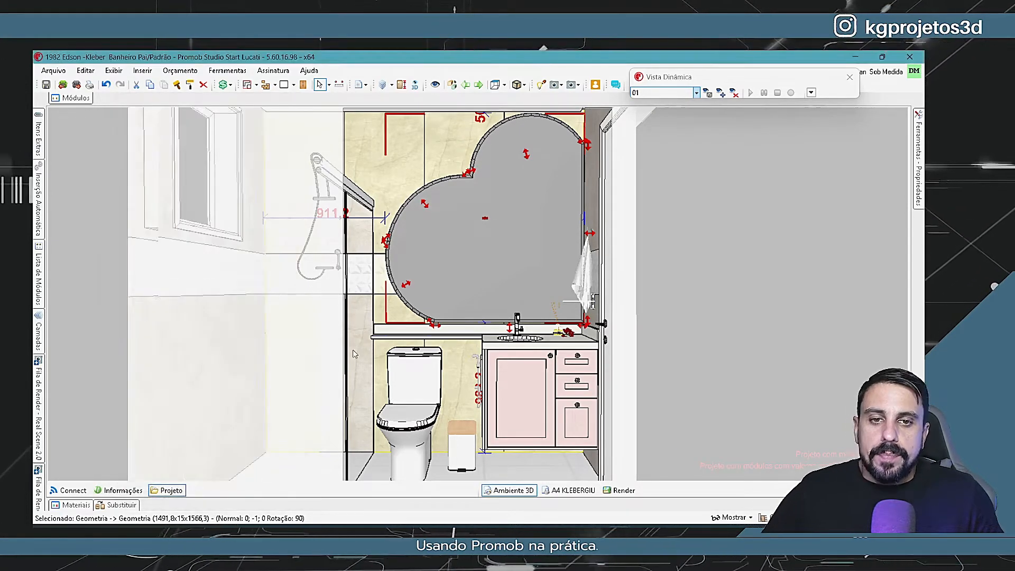
Rotate the duplicated panel about the red axis by three negative 90° turns so that it lies horizontally
mouse_move(918, 165)
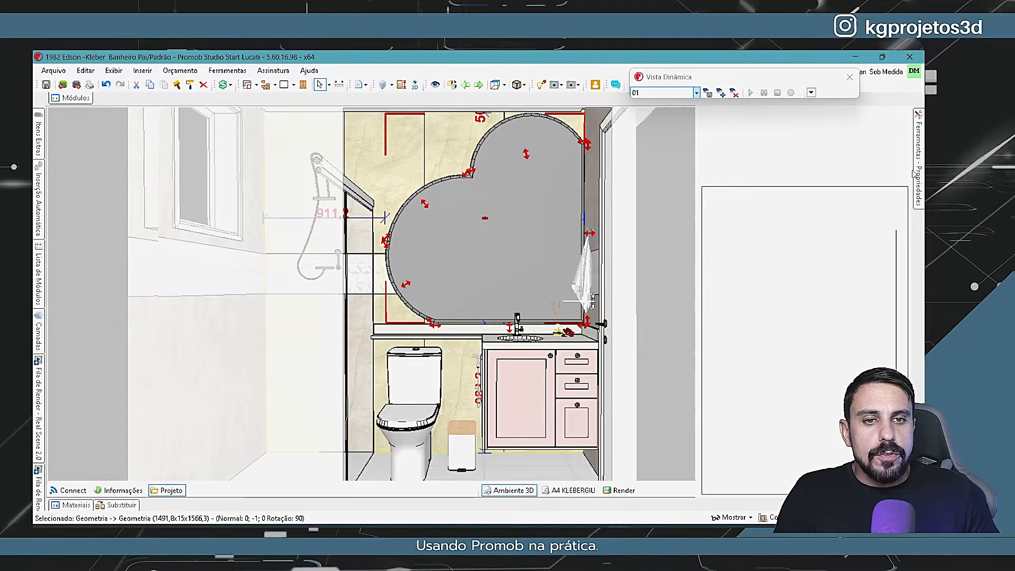
click(761, 159)
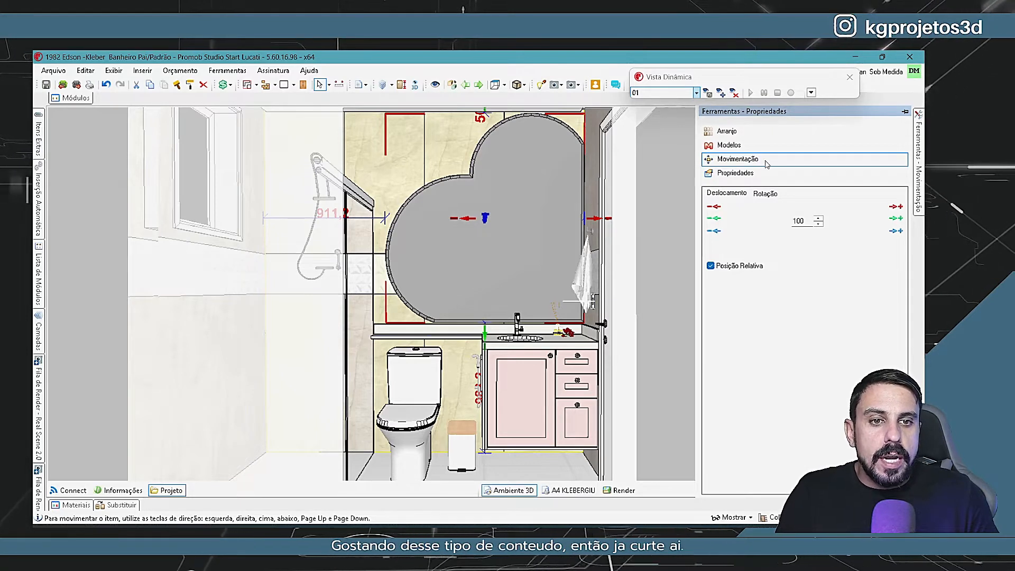
click(764, 194)
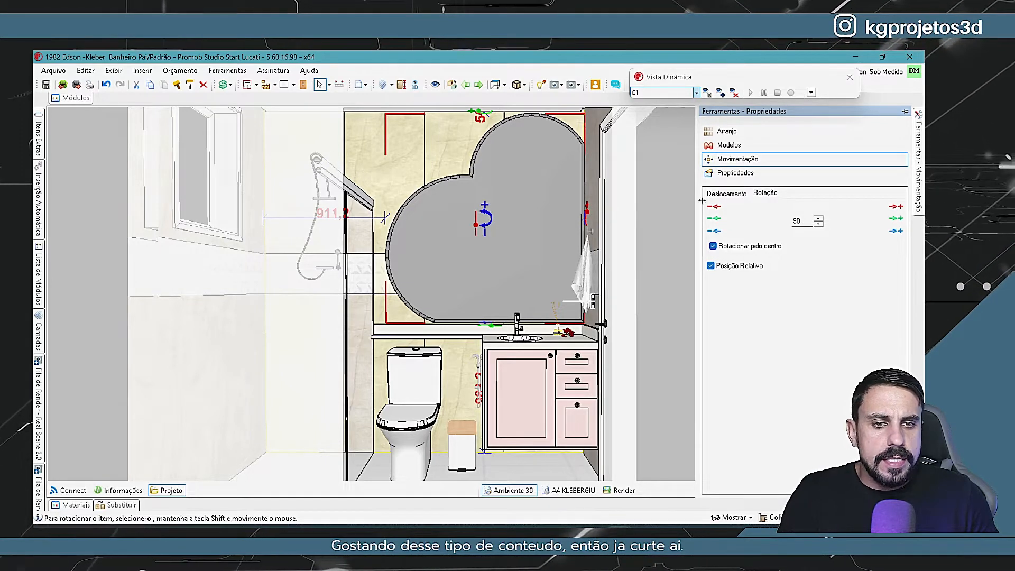
click(714, 211)
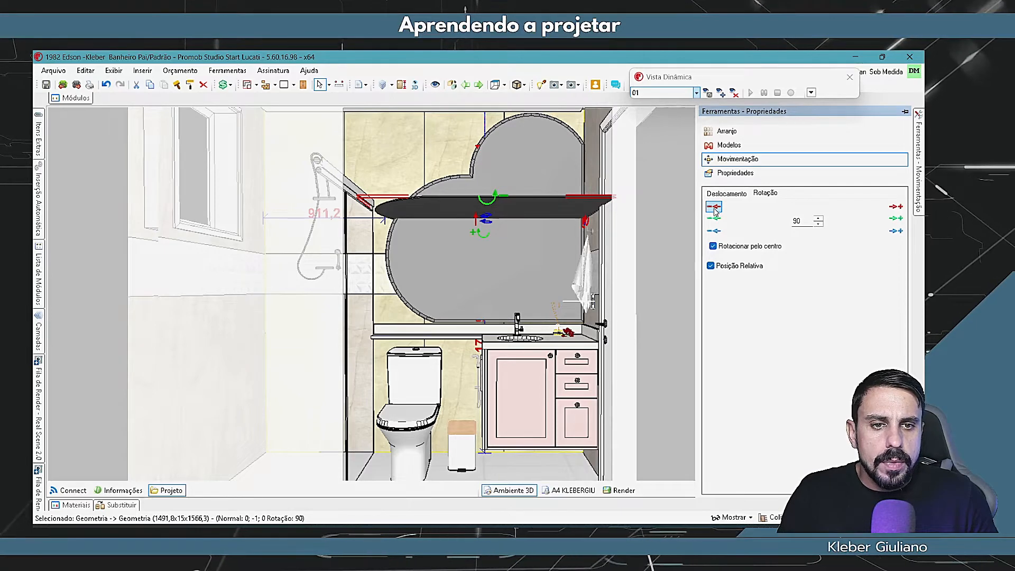
click(714, 211)
click(713, 212)
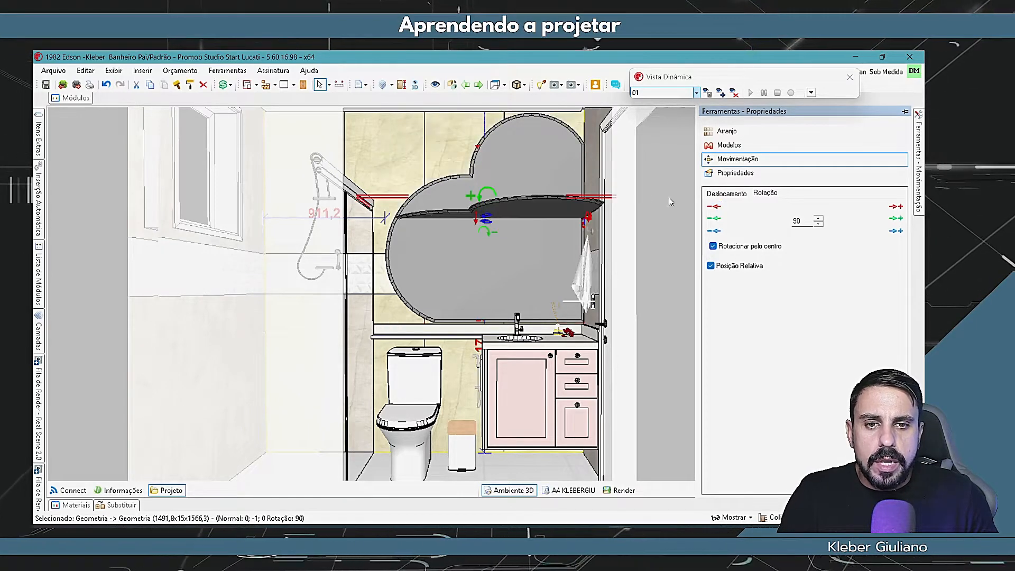
Reposition the horizontal copy against the original panel's bottom edge at X 0, Y 0, Z 15
double_click(540, 175)
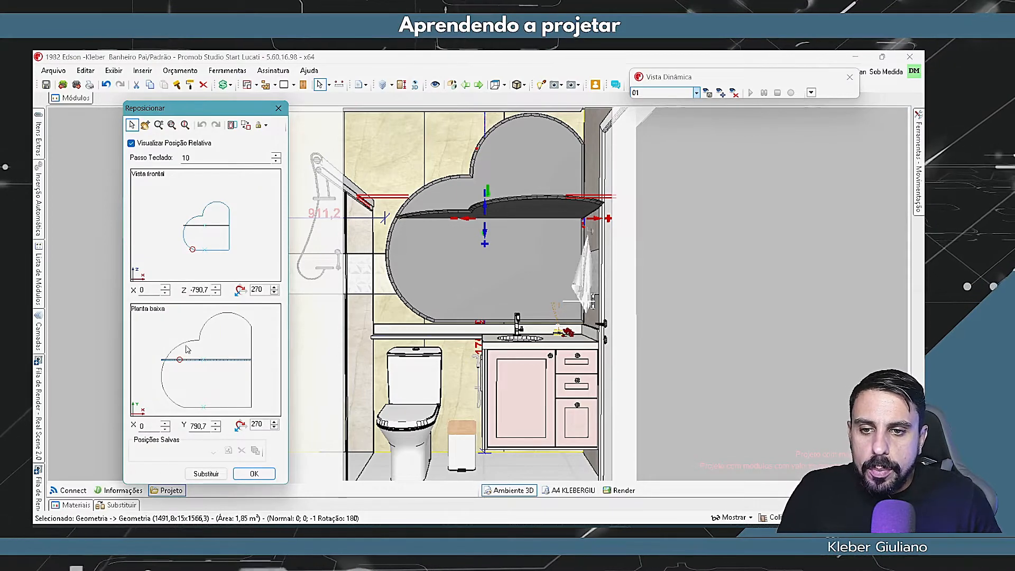
drag(169, 363, 167, 346)
middle_drag(168, 346, 166, 314)
double_click(211, 400)
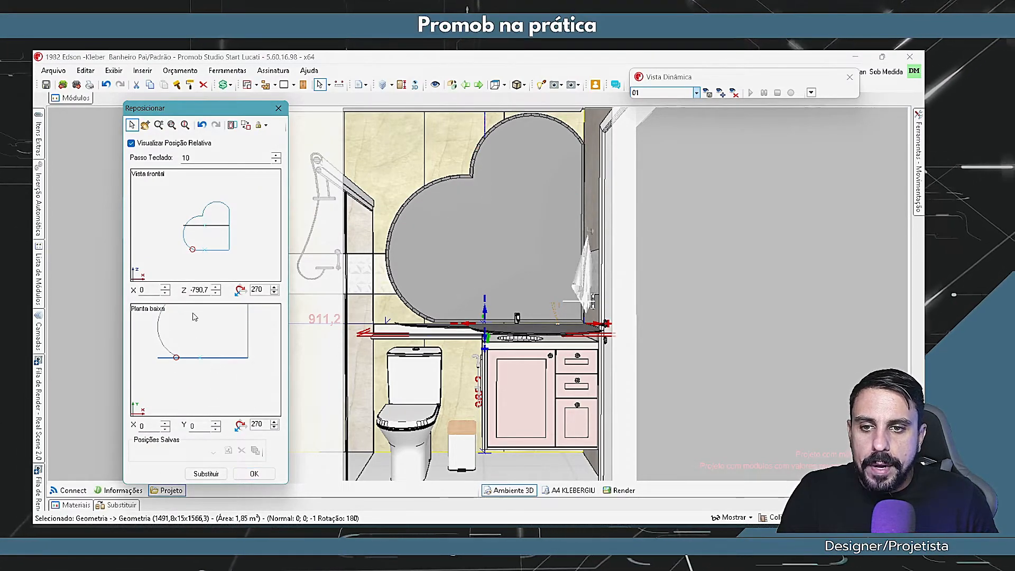
double_click(207, 273)
double_click(217, 205)
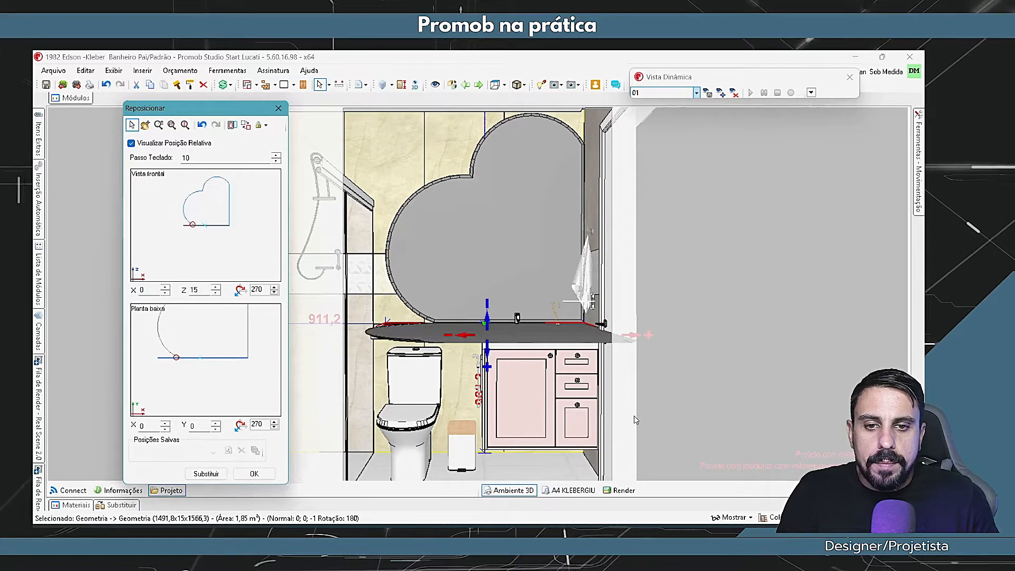
click(251, 478)
Start a linear light in the light editor's plan, tracing six points just inside the first half of the copied panel's large curve
mouse_move(435, 303)
middle_down()
mouse_move(497, 372)
mouse_move(453, 252)
mouse_move(503, 333)
middle_up()
mouse_move(504, 332)
middle_down()
mouse_move(503, 352)
mouse_move(510, 341)
middle_up()
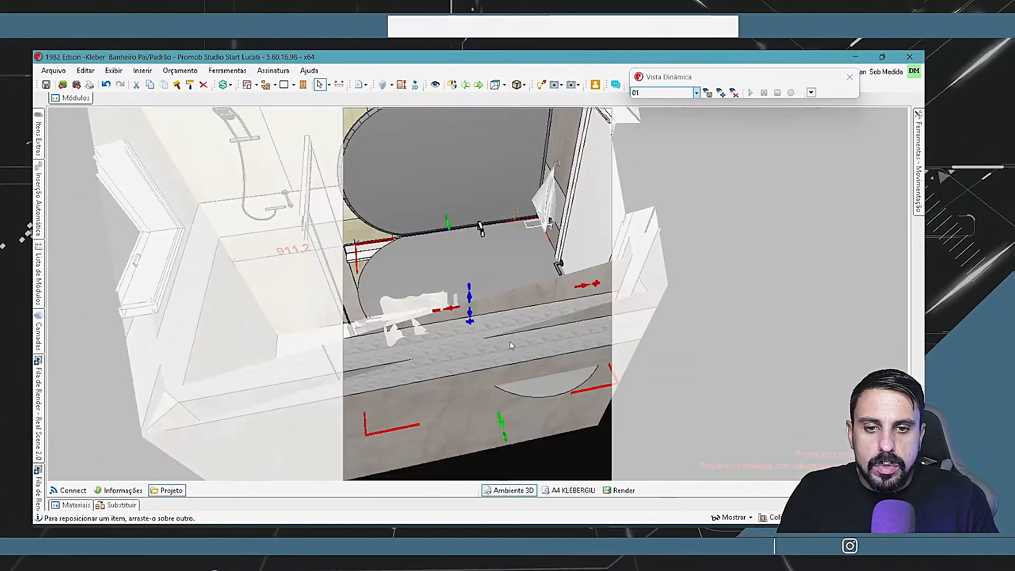
double_click(461, 406)
middle_drag(476, 386, 481, 400)
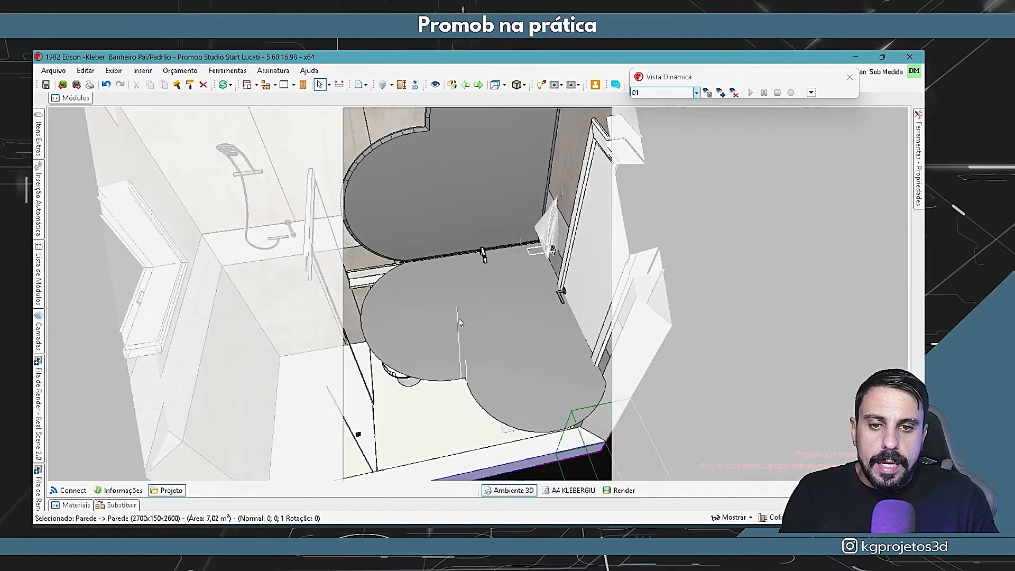
click(509, 319)
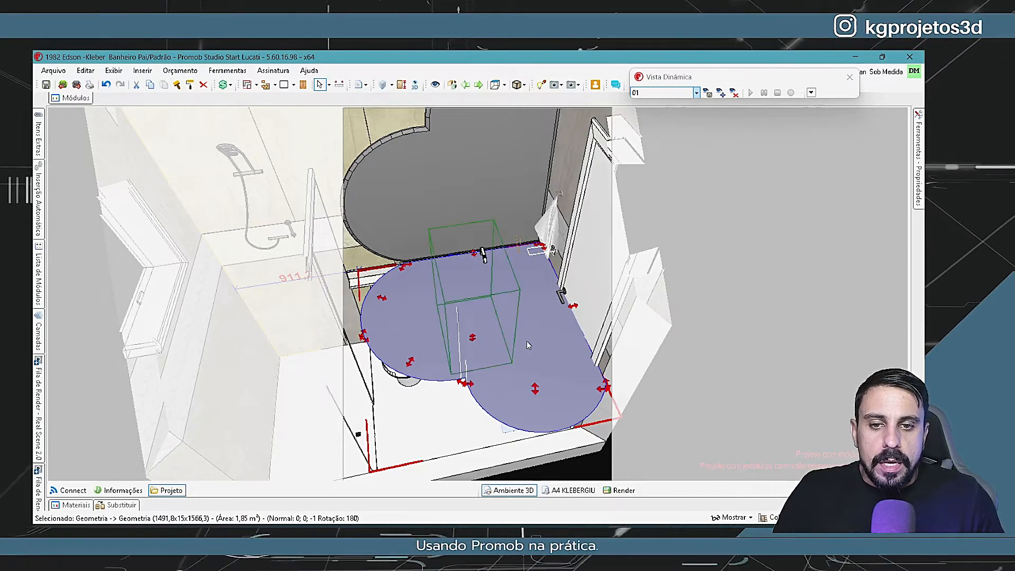
click(542, 85)
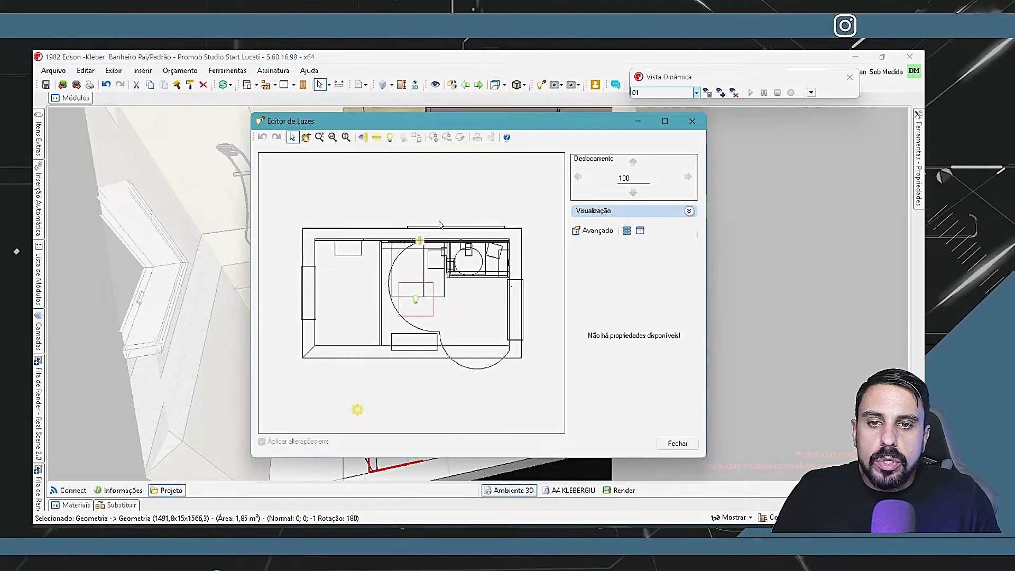
click(376, 139)
scroll(418, 270, up, 5)
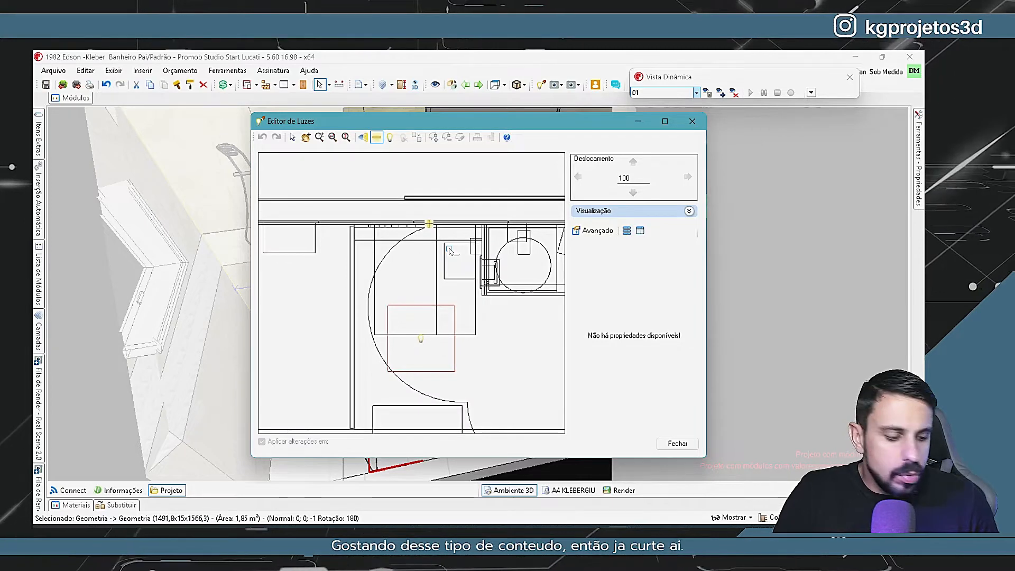
scroll(429, 249, up, 2)
scroll(427, 246, up, 1)
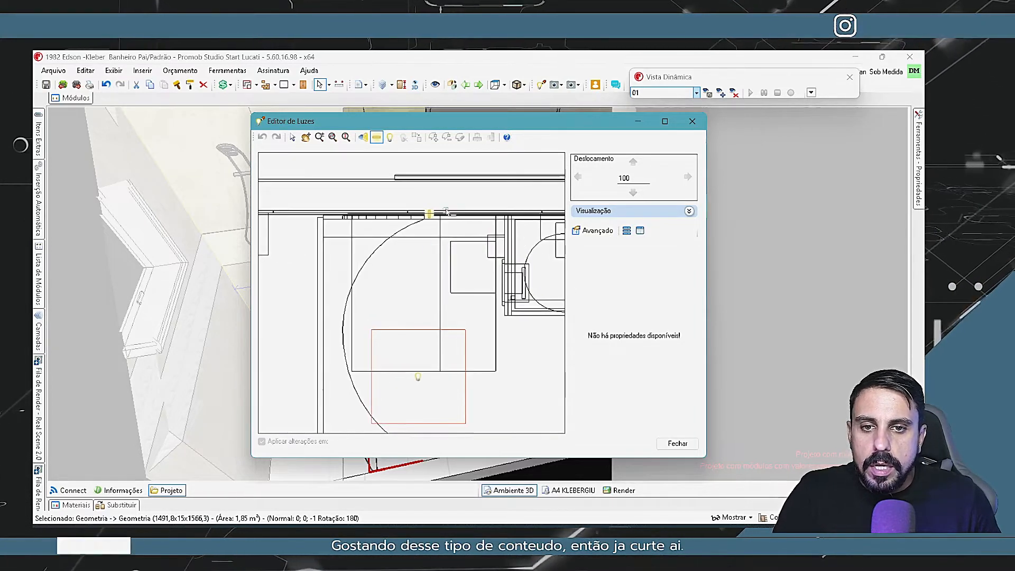
click(427, 224)
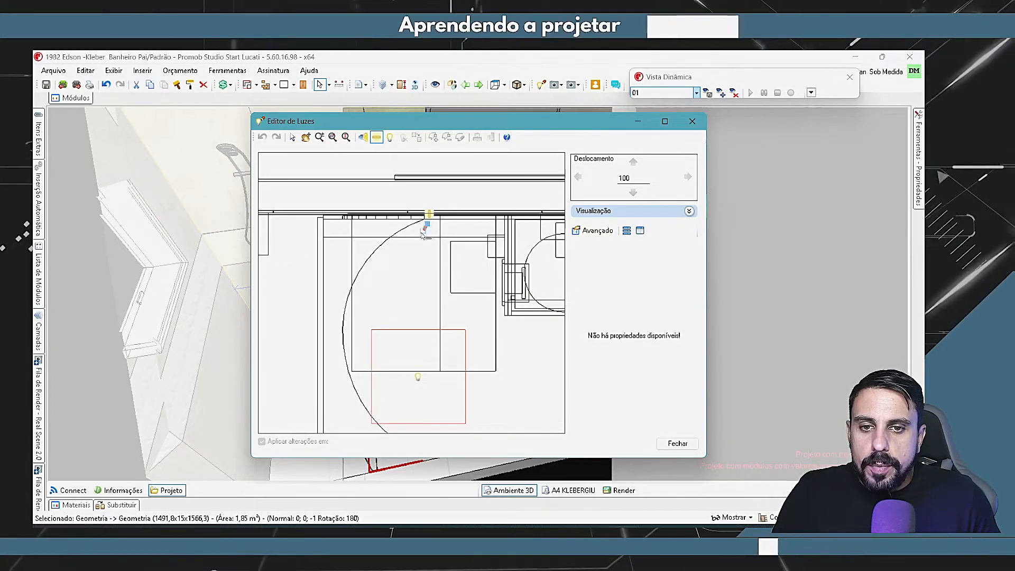
click(395, 244)
click(369, 269)
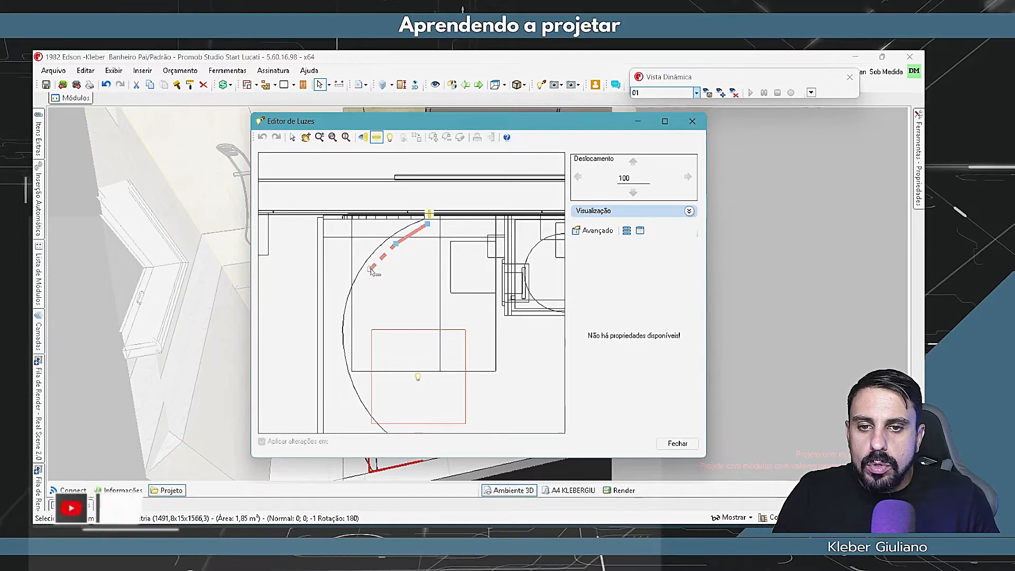
click(356, 297)
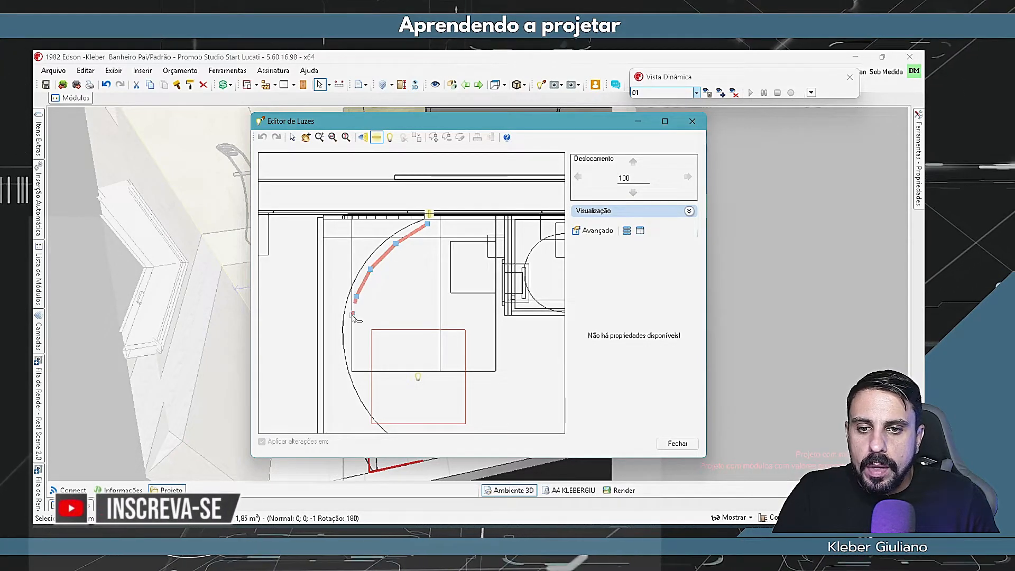
click(351, 323)
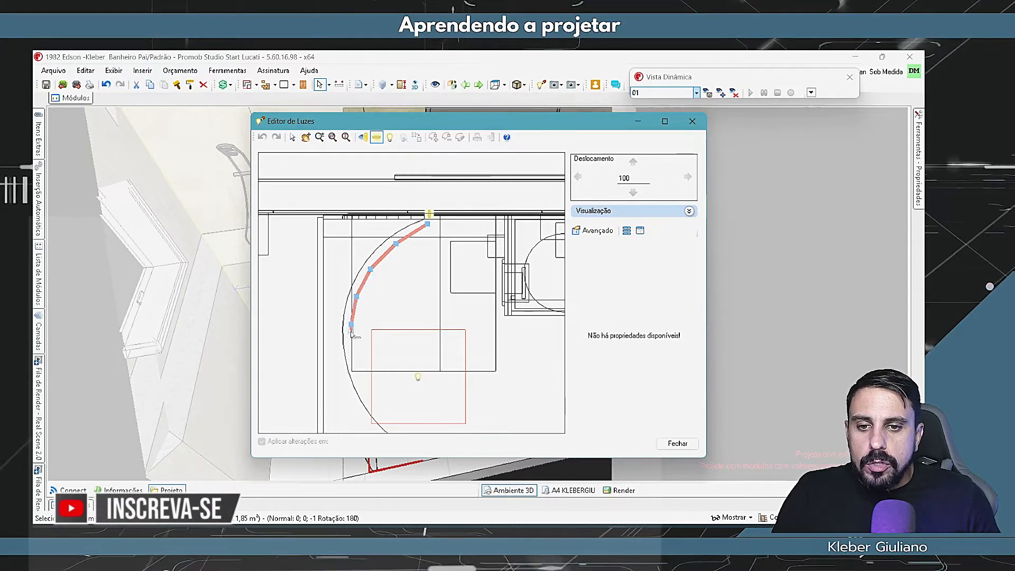
click(351, 356)
Continue the linear light's points just inside the rest of the large curve, up to the inner corner between the two curves
middle_drag(380, 343, 324, 215)
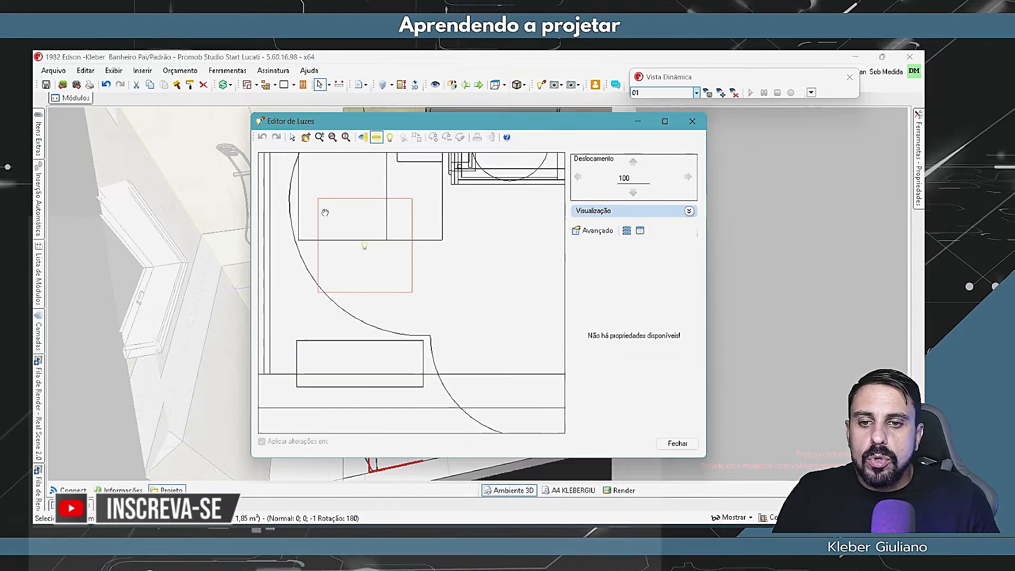
click(309, 252)
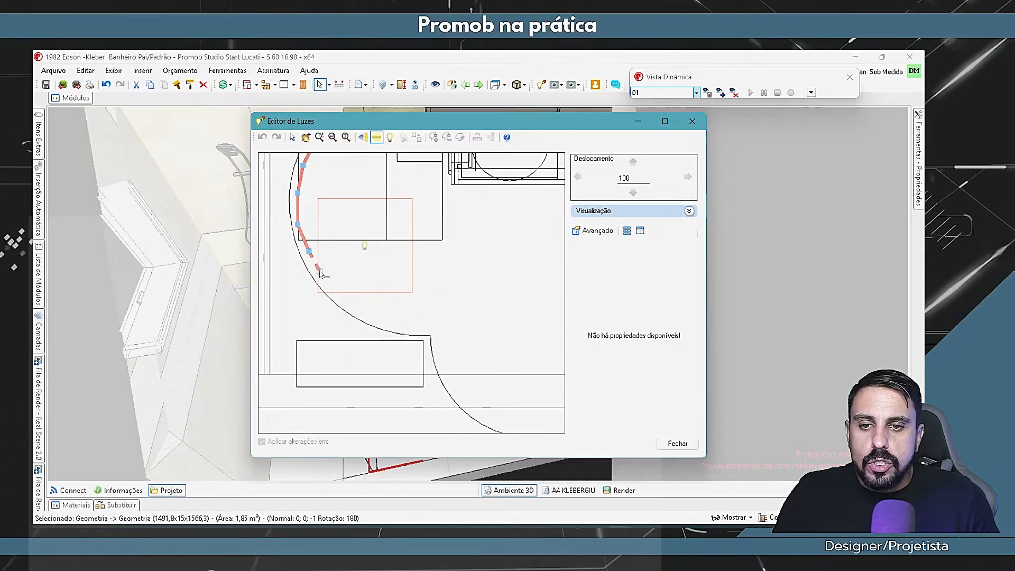
click(321, 272)
click(339, 294)
click(364, 310)
click(390, 320)
click(413, 323)
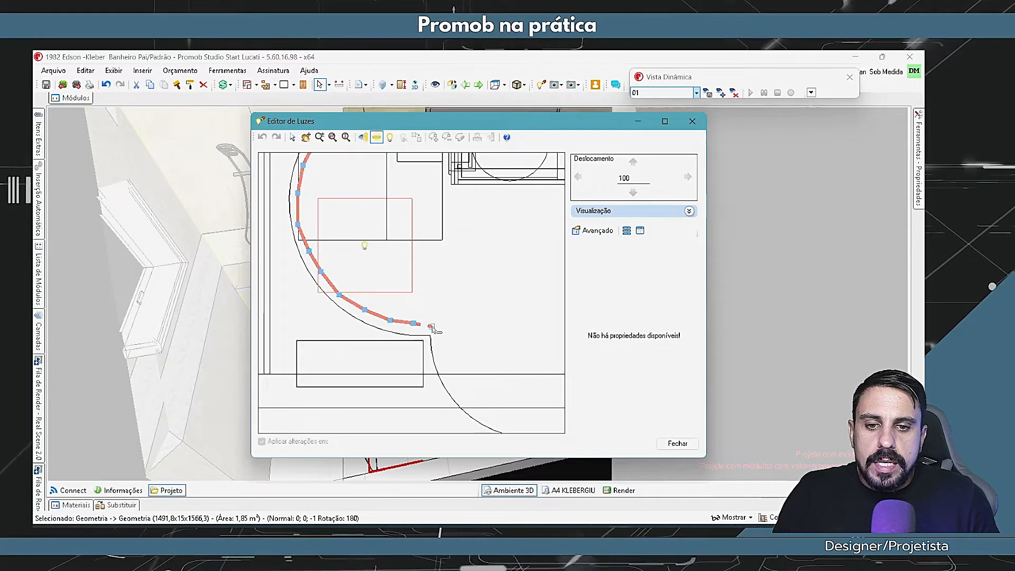
click(440, 326)
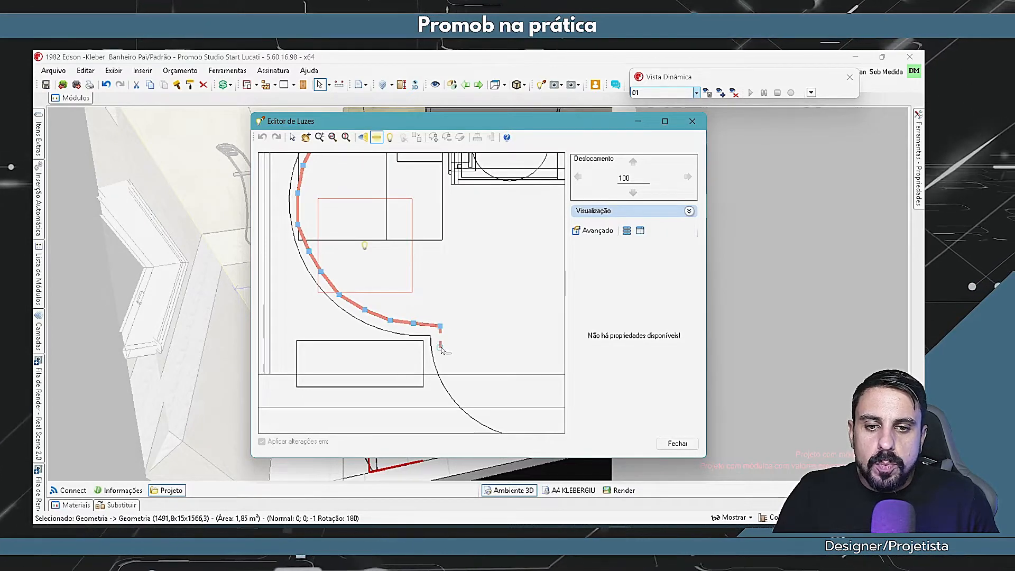
Trace the linear light just inside the smaller curve to its far end beside the wall and finish the light
click(439, 349)
middle_drag(440, 349, 342, 215)
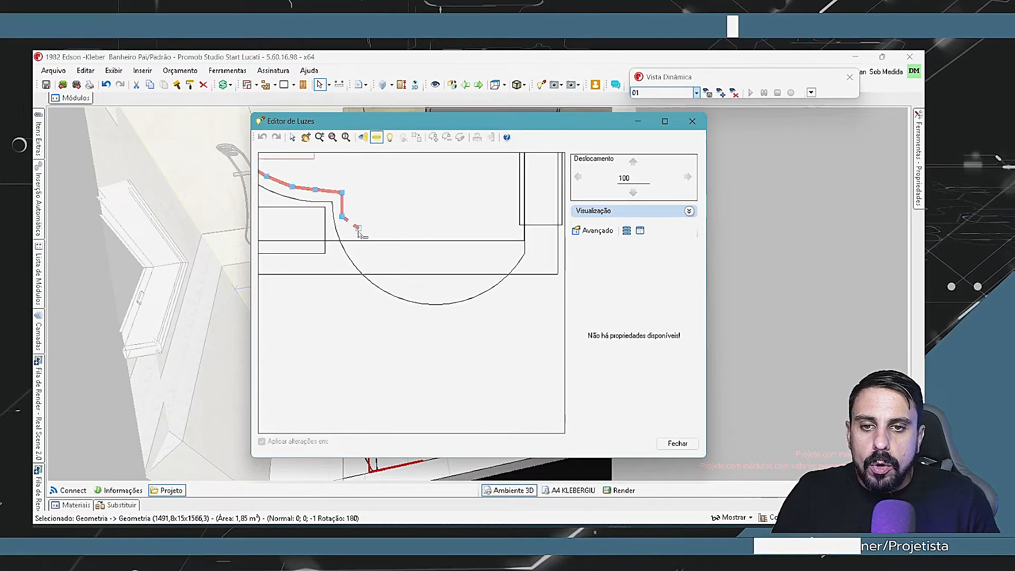
click(353, 244)
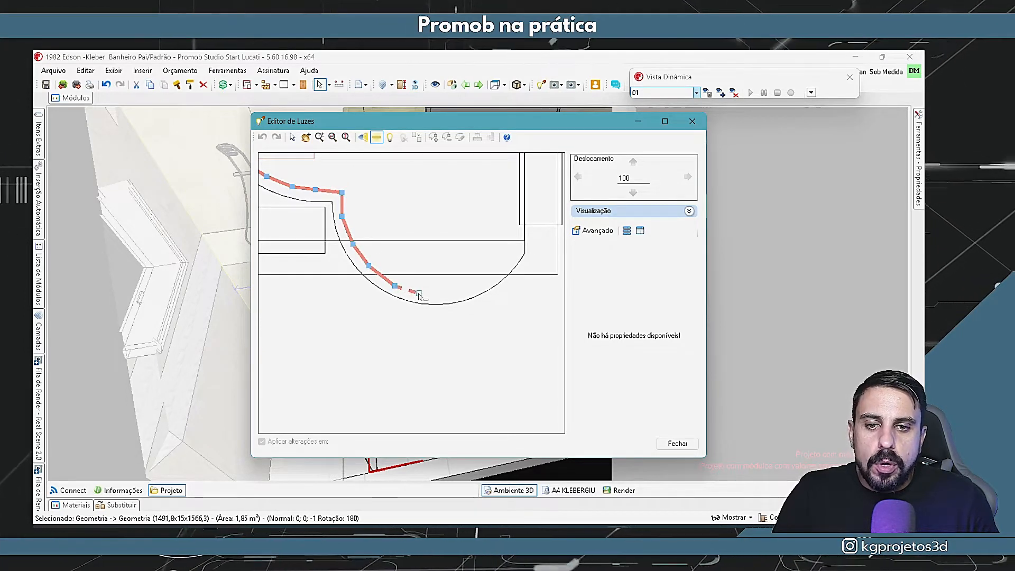
click(467, 288)
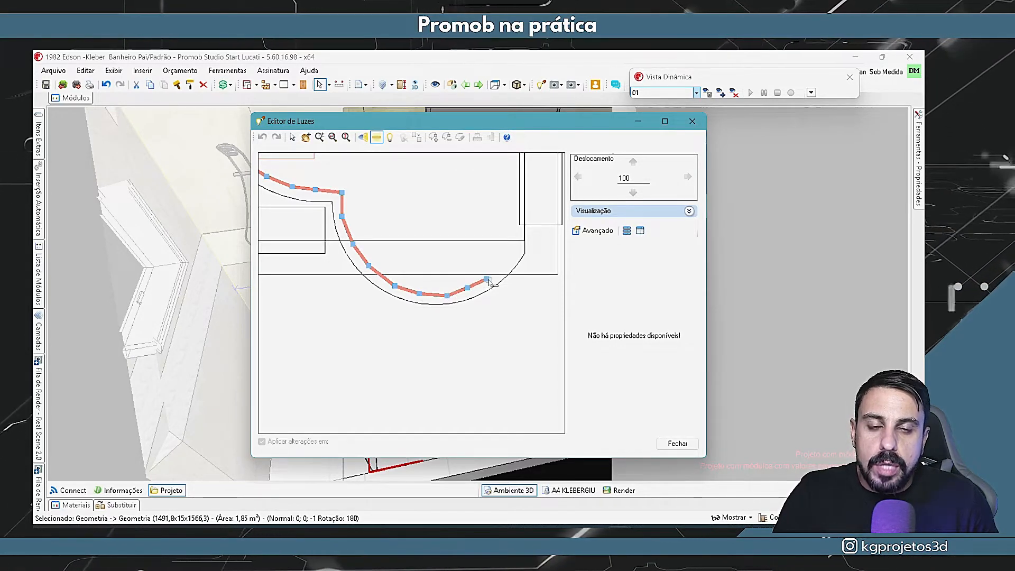
click(487, 280)
click(507, 261)
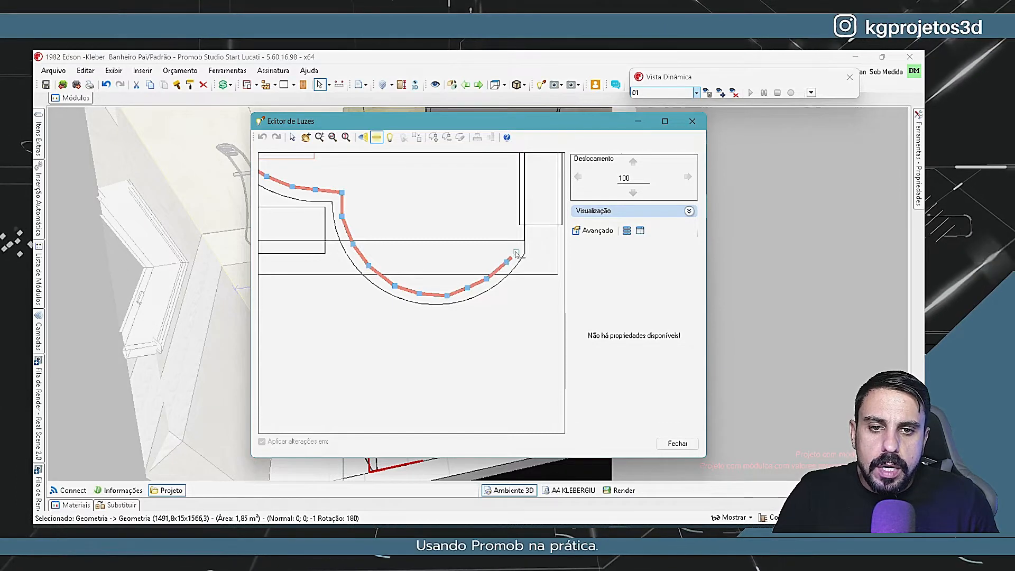
scroll(516, 241, down, 5)
middle_drag(504, 227, 506, 339)
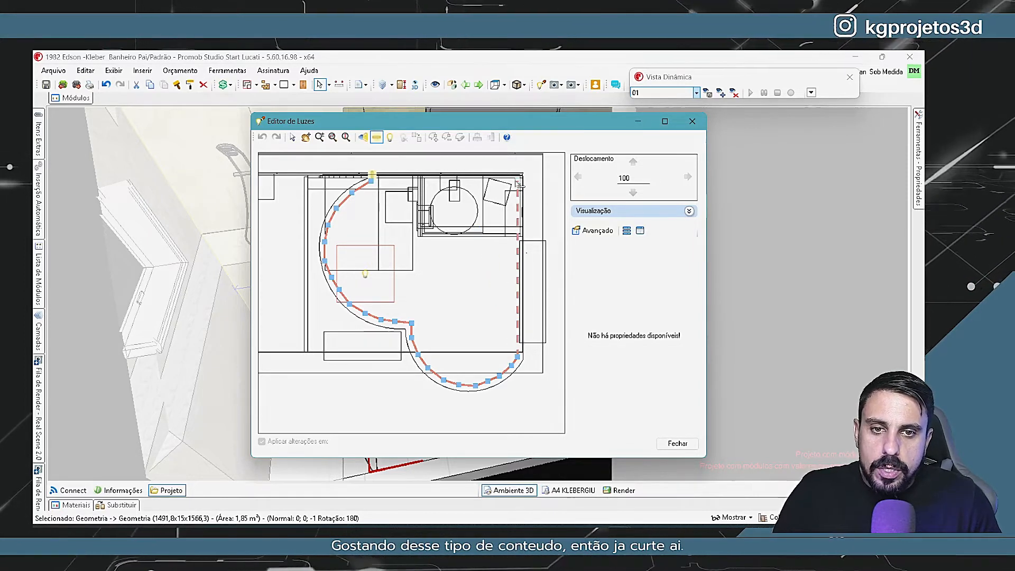
right_click(487, 333)
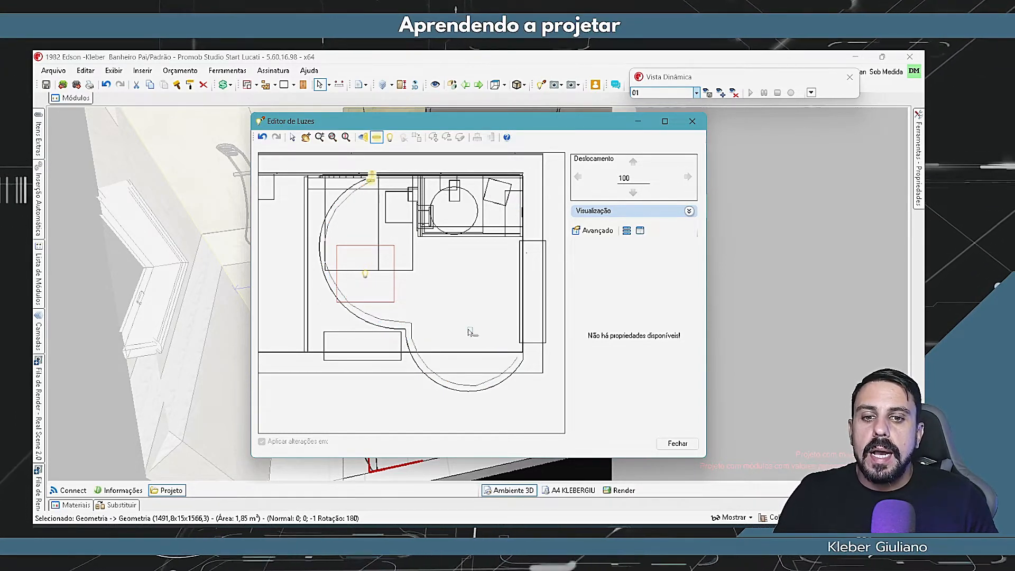
Select the traced light, insert an extra point midway along its first segment and shift that point outward toward the guide curve
click(292, 137)
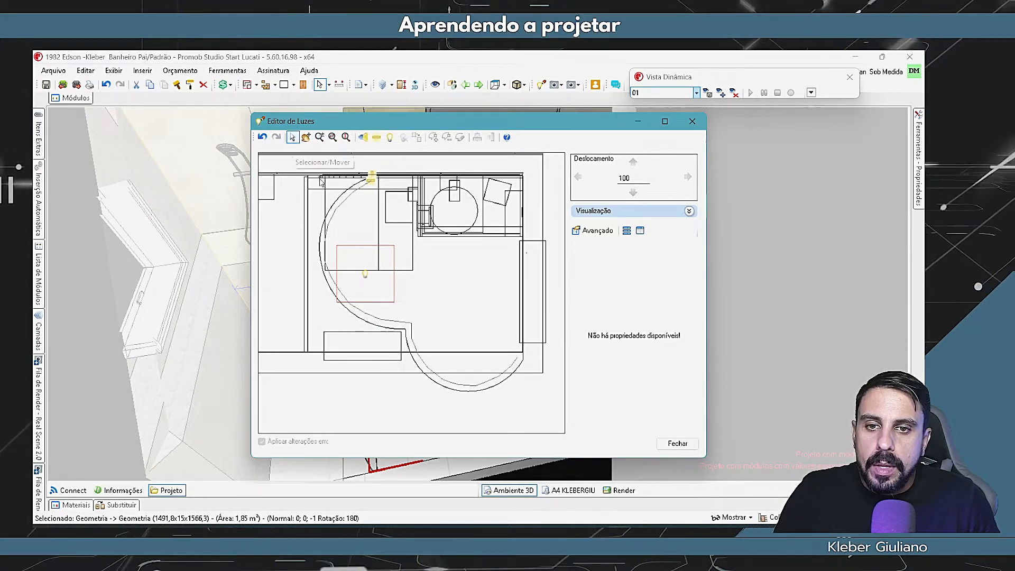
click(372, 181)
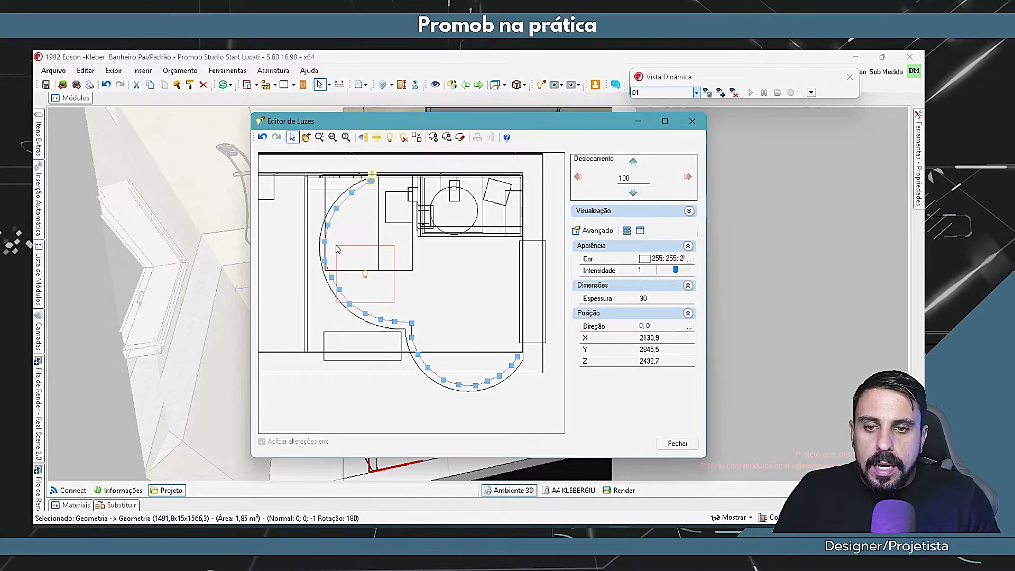
scroll(332, 224, up, 2)
scroll(332, 224, up, 3)
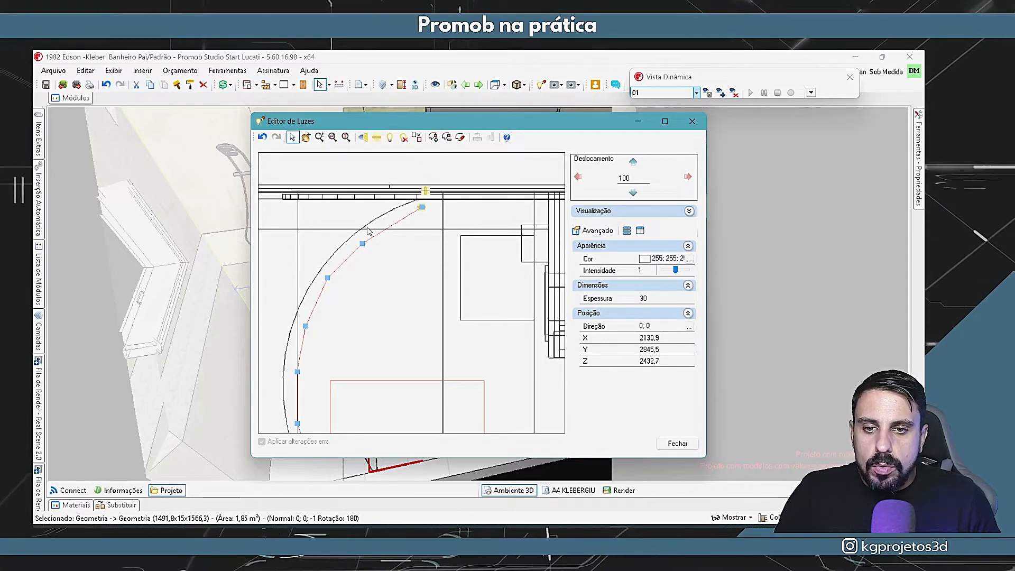
click(432, 138)
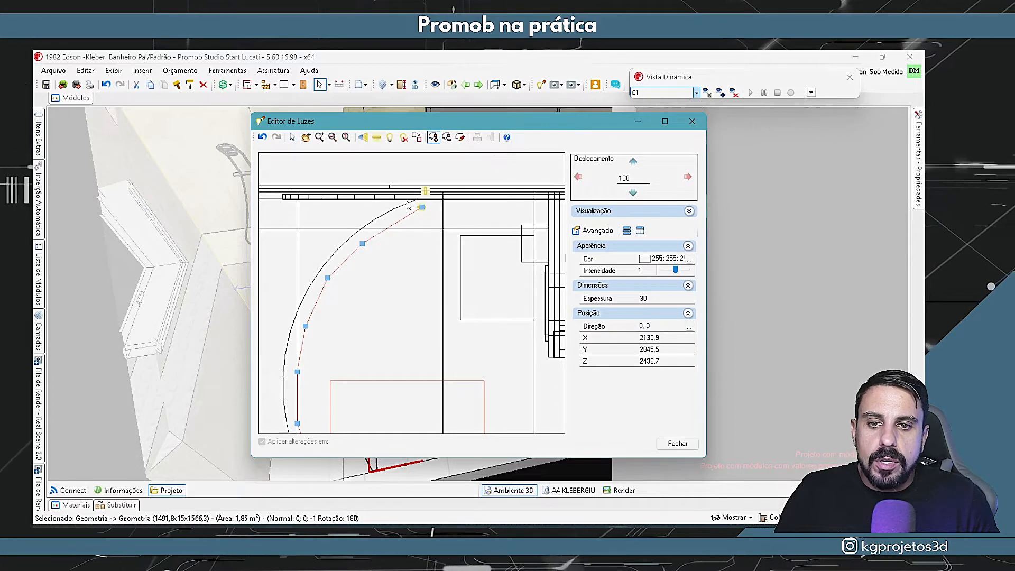
click(393, 226)
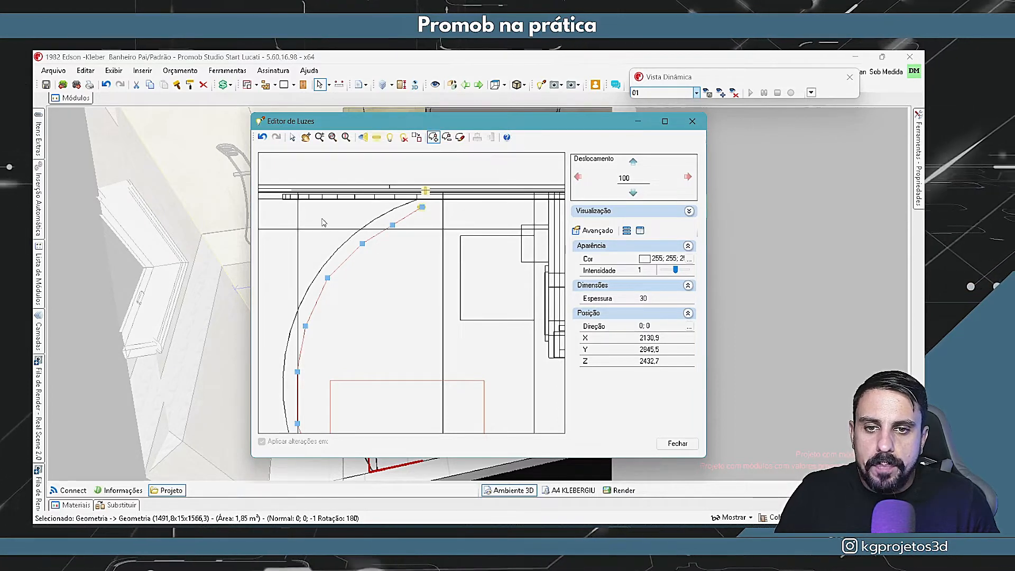
click(293, 137)
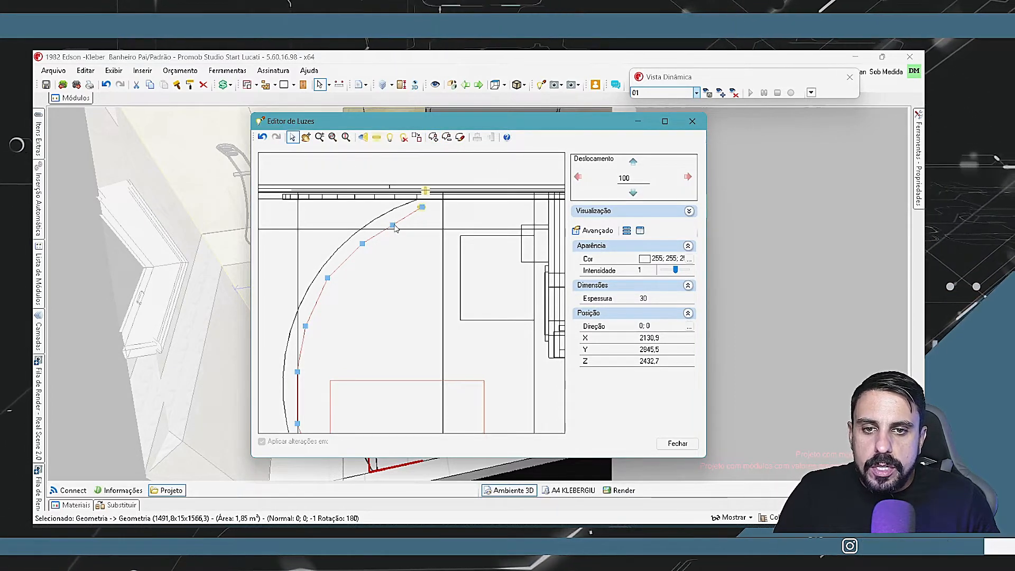
drag(393, 226, 390, 223)
Move the light's last points on the large curve before the inner corner closer to the guide outline
middle_drag(377, 273, 413, 158)
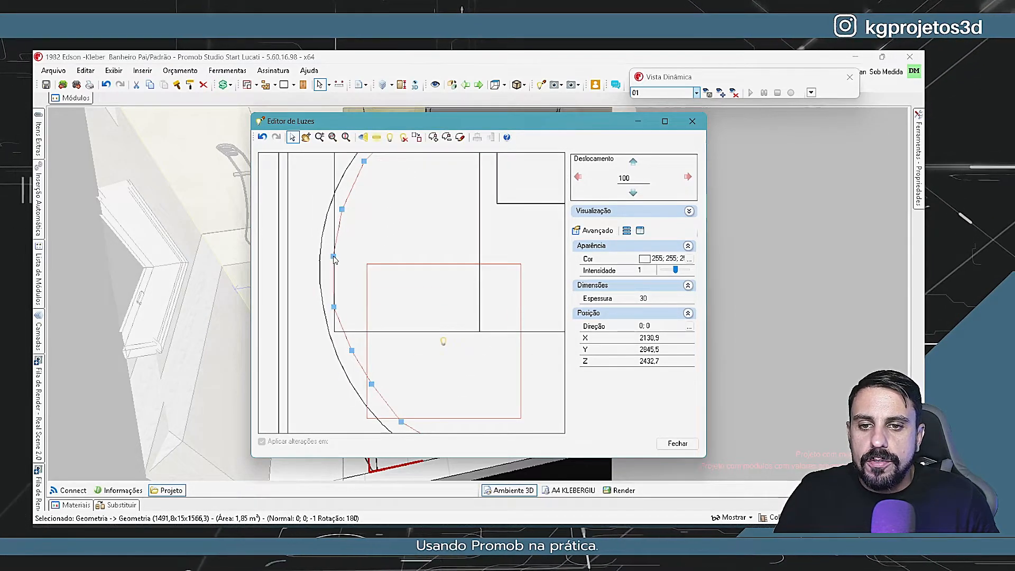
middle_drag(376, 299, 355, 197)
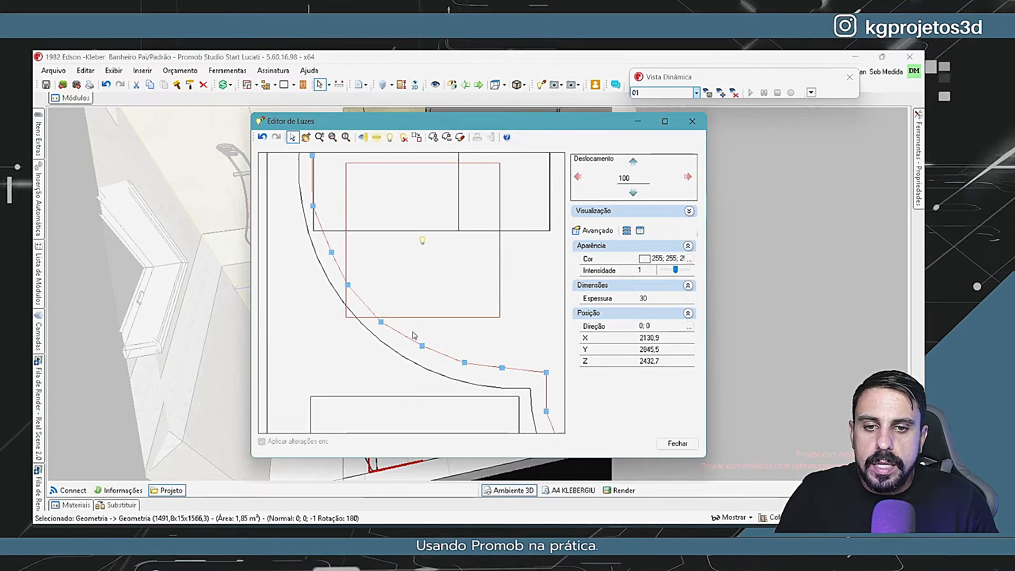
middle_drag(419, 348, 387, 297)
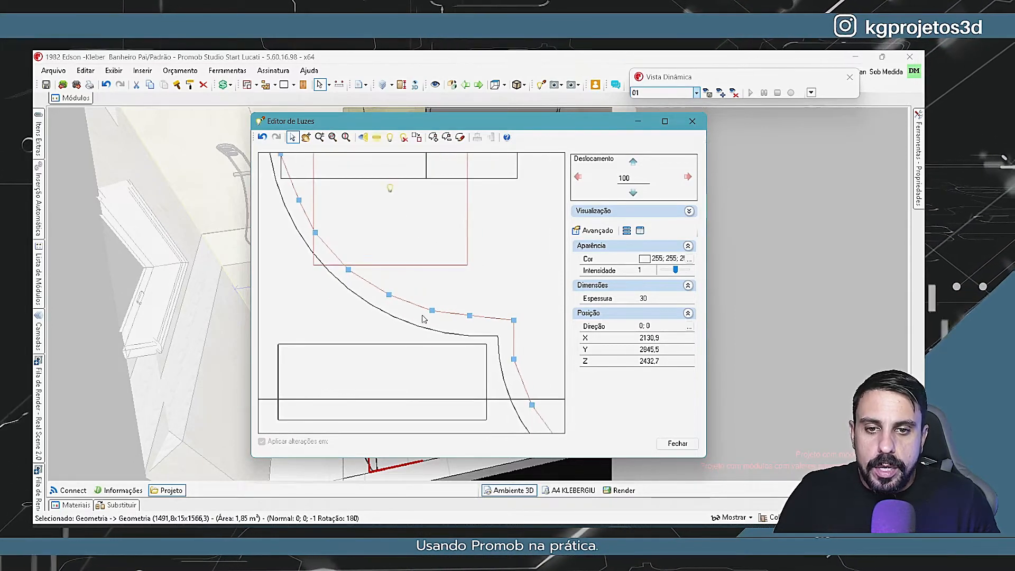
drag(469, 316, 470, 321)
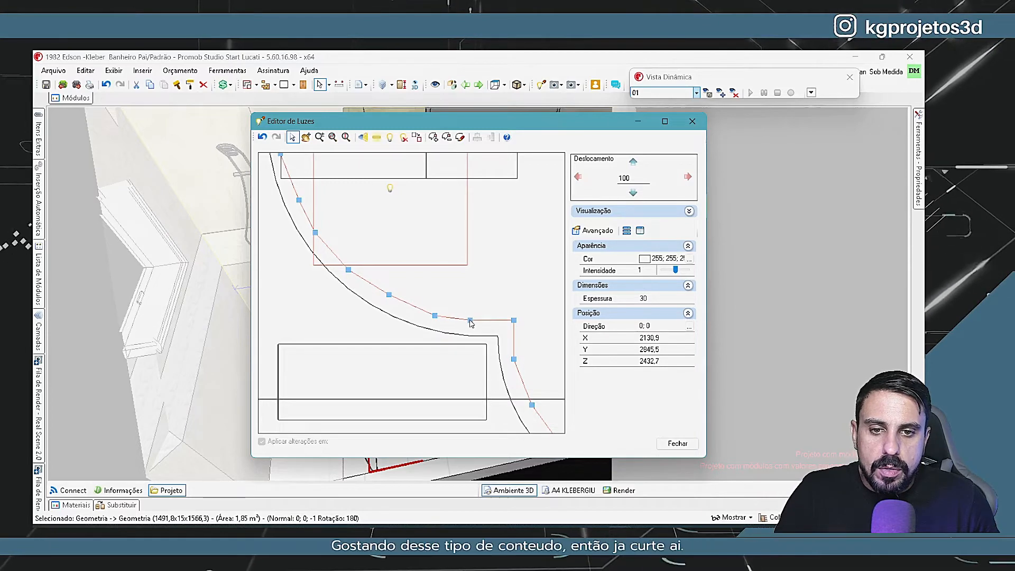
Smooth the light along the smaller curve by inserting an extra point in its first half and shifting the neighbouring points outward
mouse_move(472, 323)
middle_down()
mouse_move(418, 247)
mouse_move(357, 188)
middle_up()
middle_drag(407, 312, 355, 260)
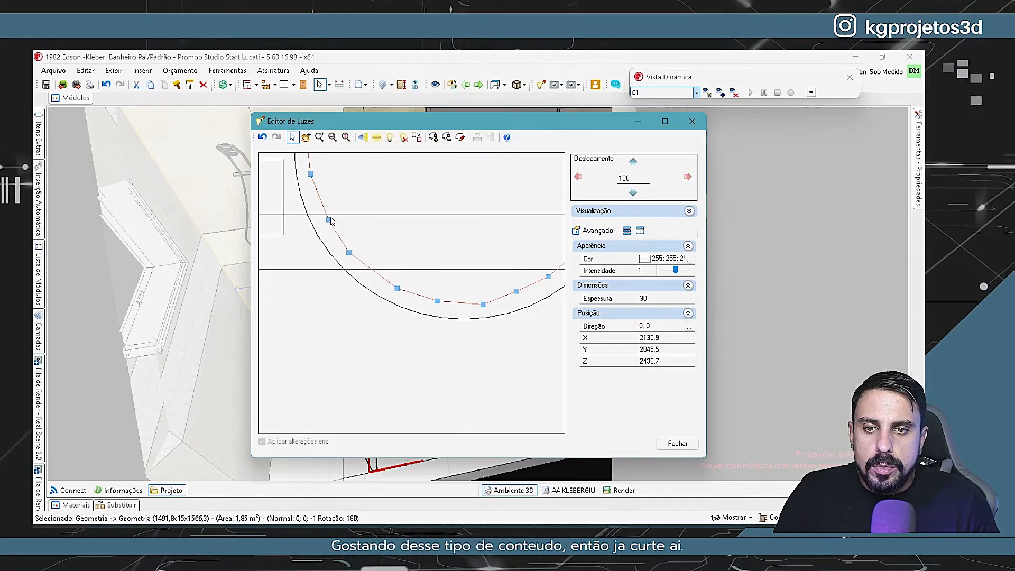
drag(330, 221, 325, 214)
click(433, 137)
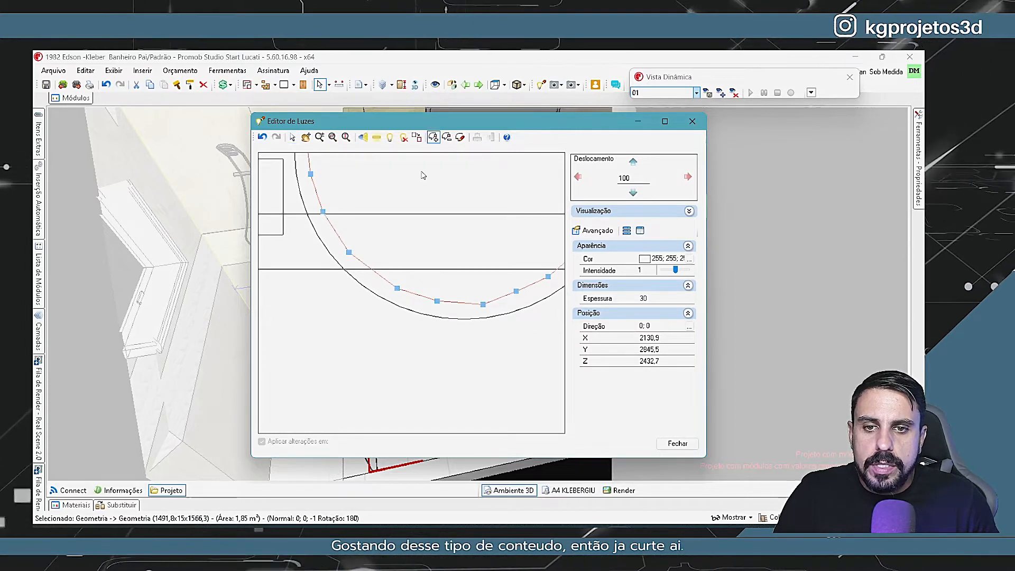
click(374, 273)
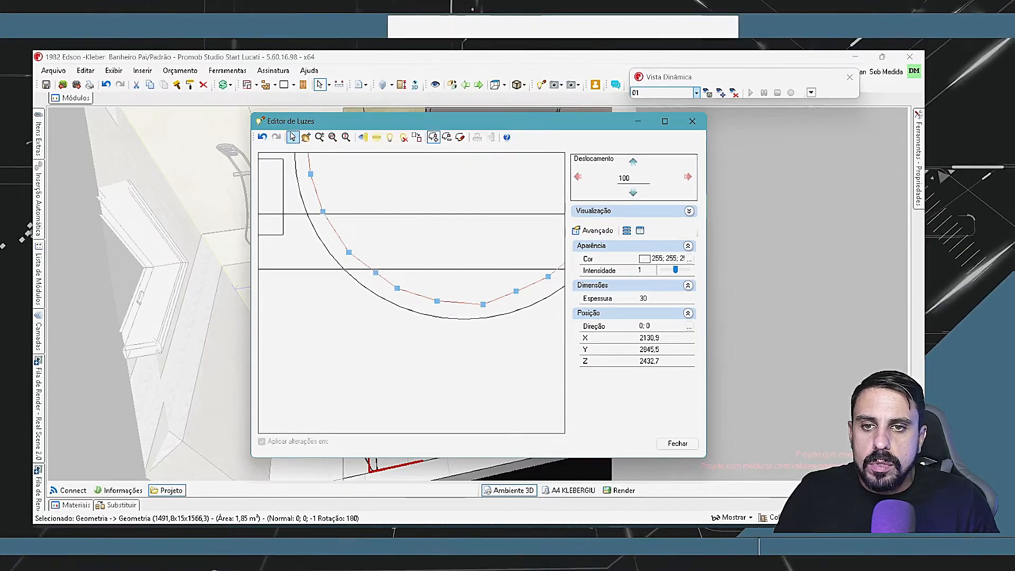
click(293, 137)
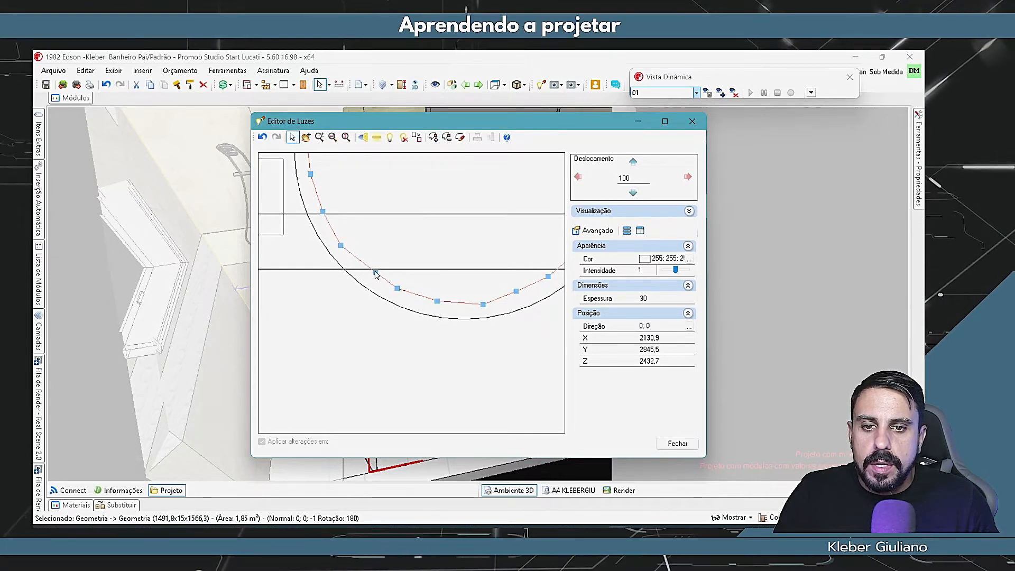
middle_drag(459, 265, 374, 252)
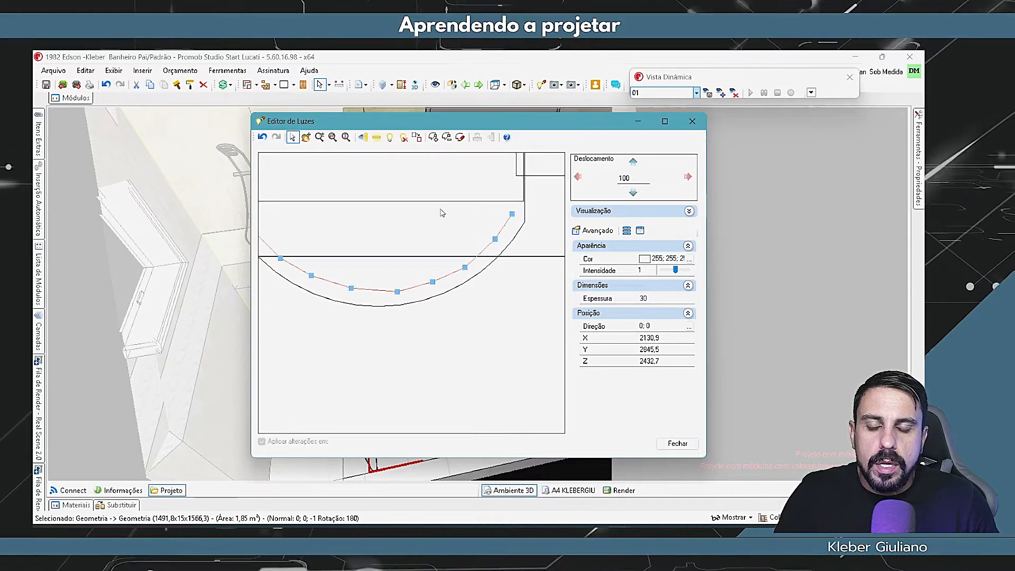
scroll(438, 213, down, 2)
scroll(438, 214, down, 3)
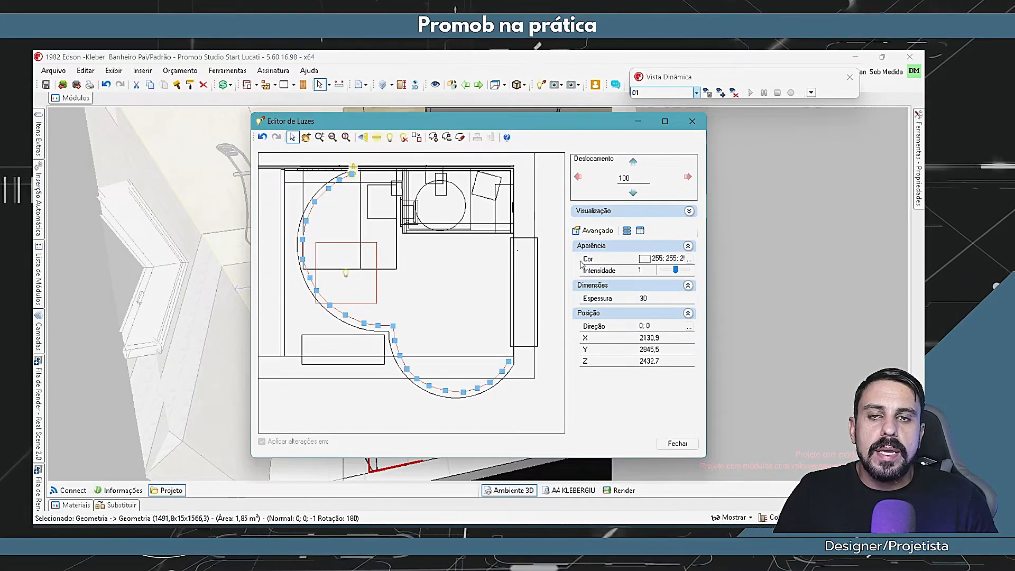
Set the linear light's colour to magenta (255; 0; 255) and its intensity to 0,5
click(644, 260)
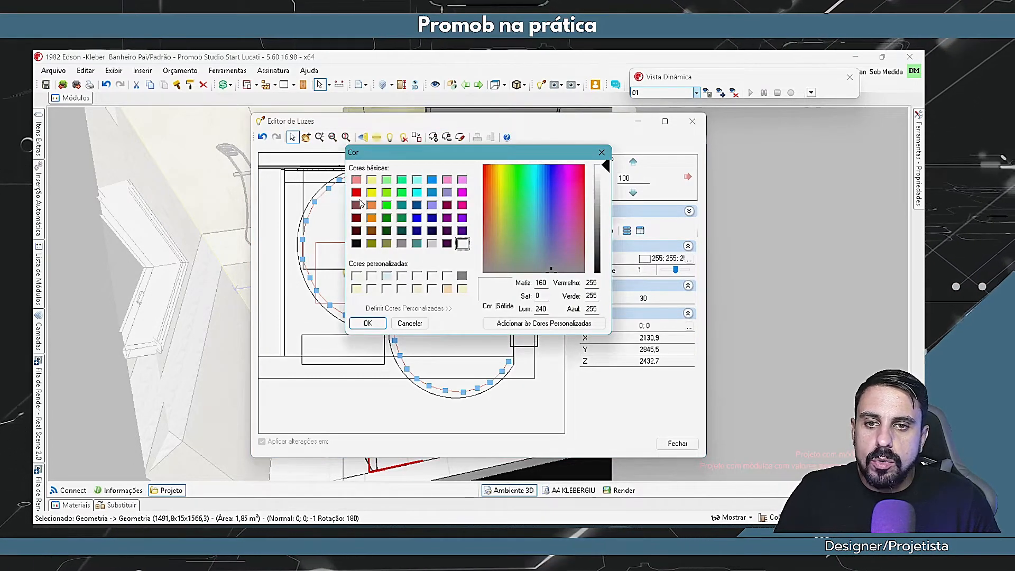
click(356, 192)
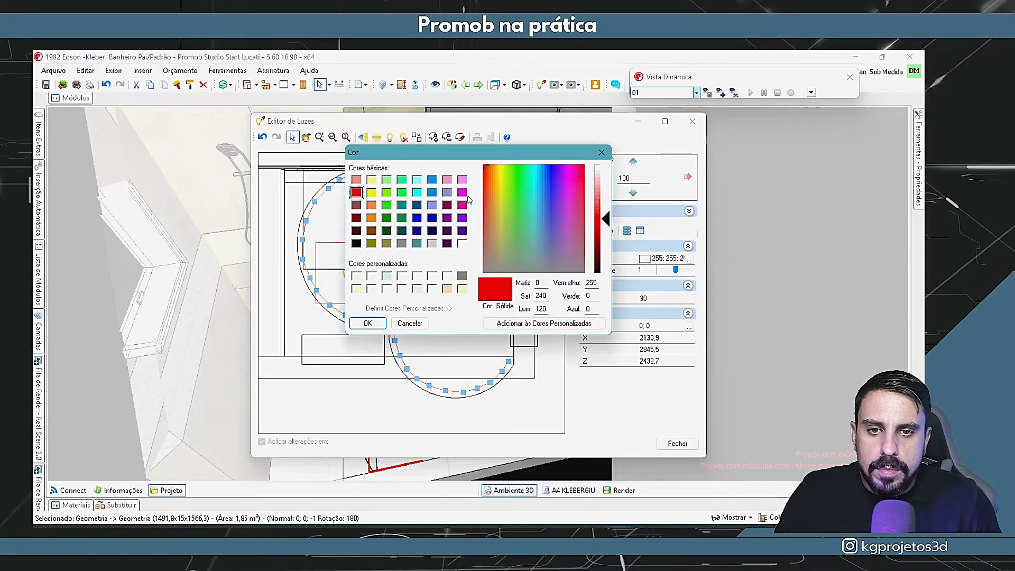
click(462, 192)
click(366, 323)
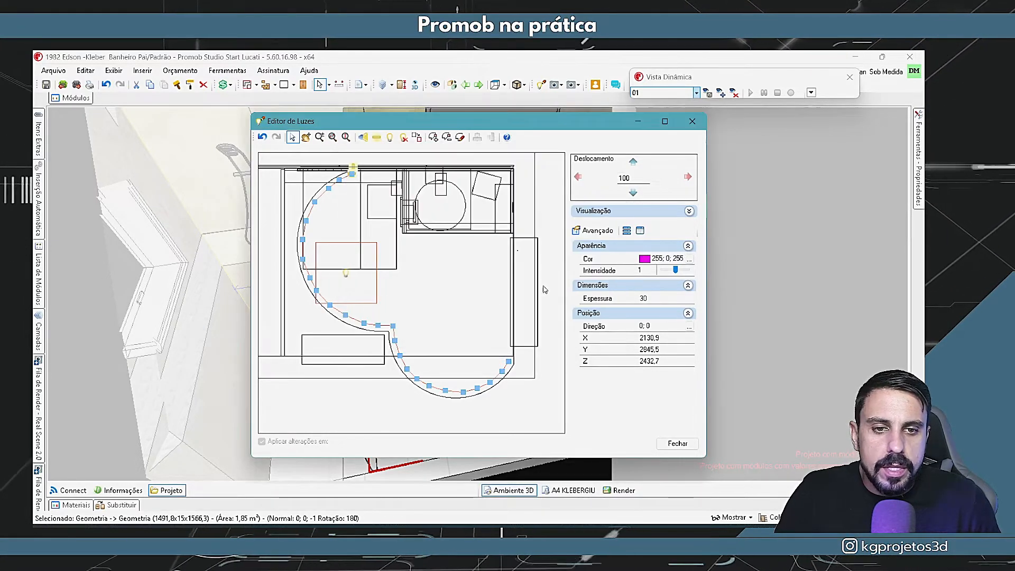
click(641, 270)
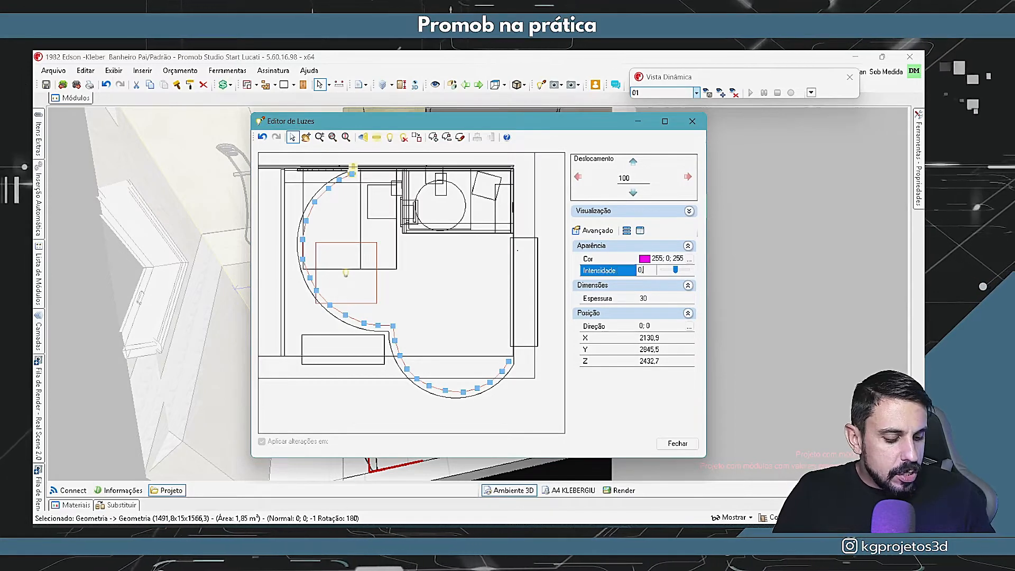
text(0,5)
key(Return)
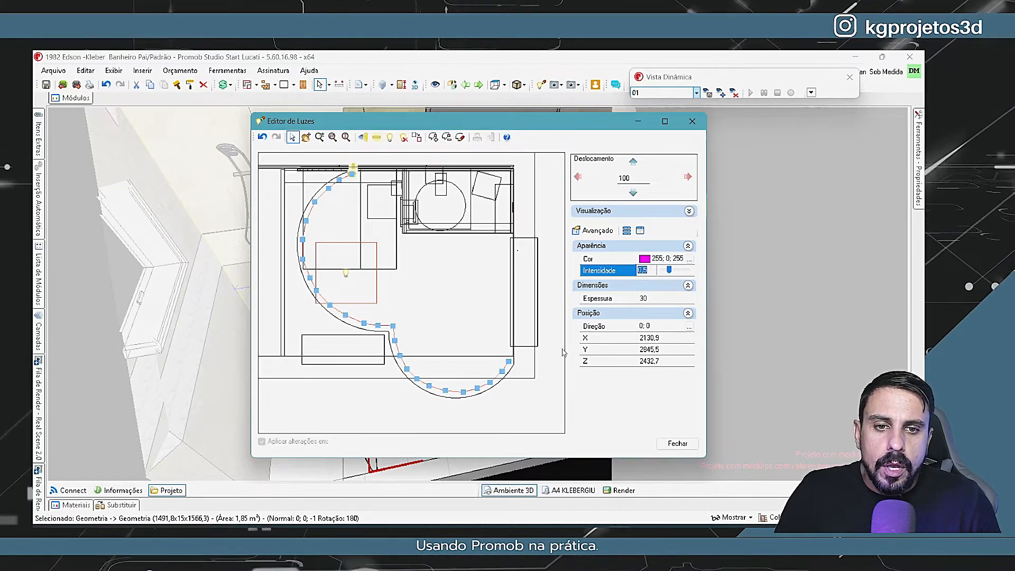
Set the linear light's Z position to 1500 and close the light editor
click(585, 361)
text(15)
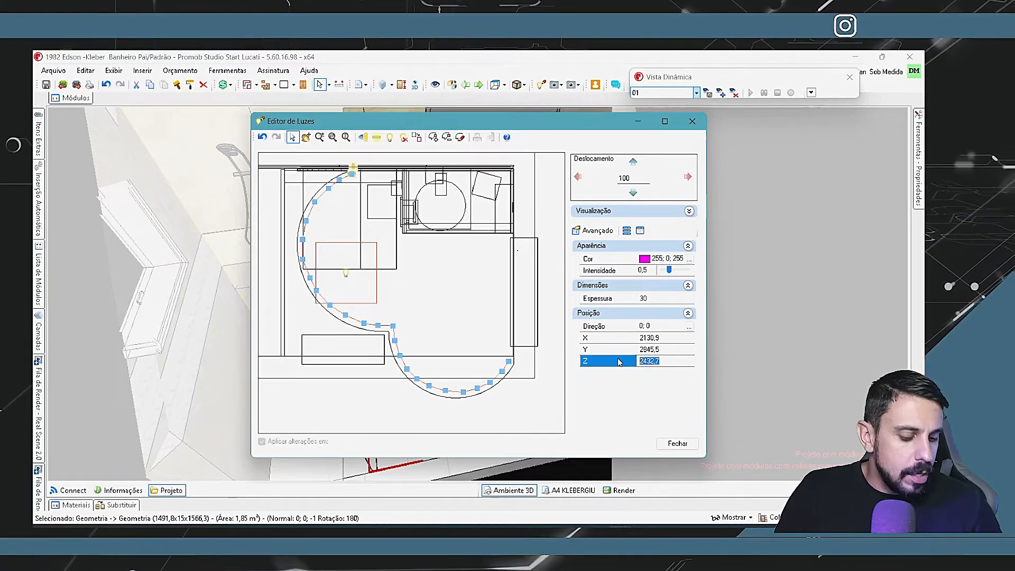
text(00)
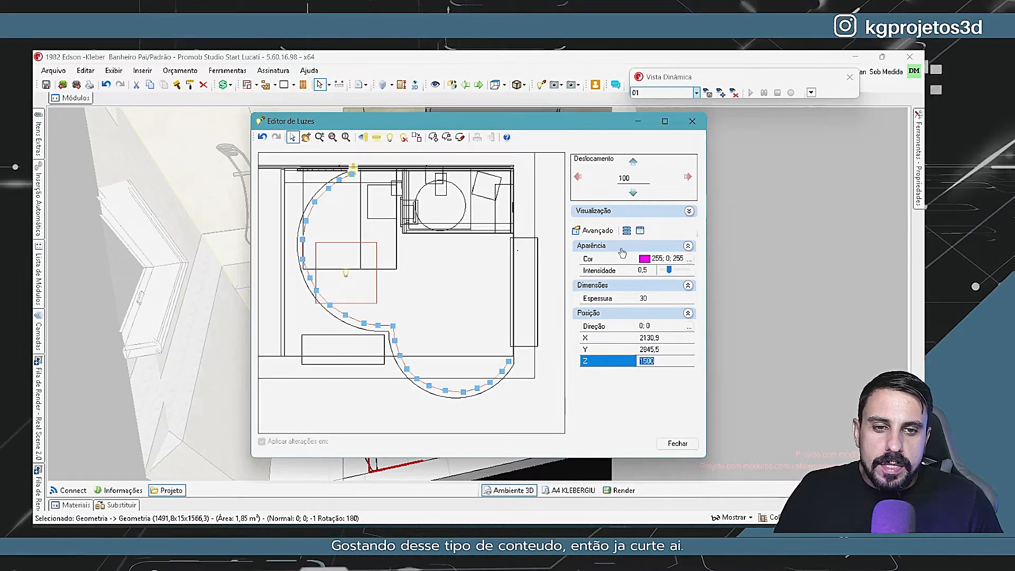
click(674, 447)
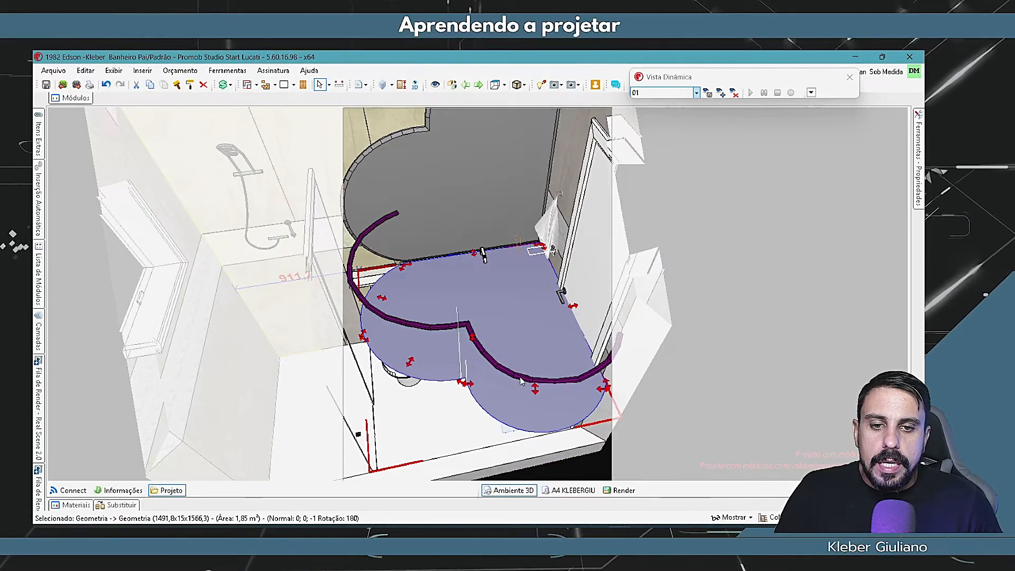
click(544, 380)
mouse_move(542, 376)
middle_down()
mouse_move(534, 283)
mouse_move(530, 375)
mouse_move(639, 375)
mouse_move(462, 340)
mouse_move(491, 354)
middle_up()
click(489, 343)
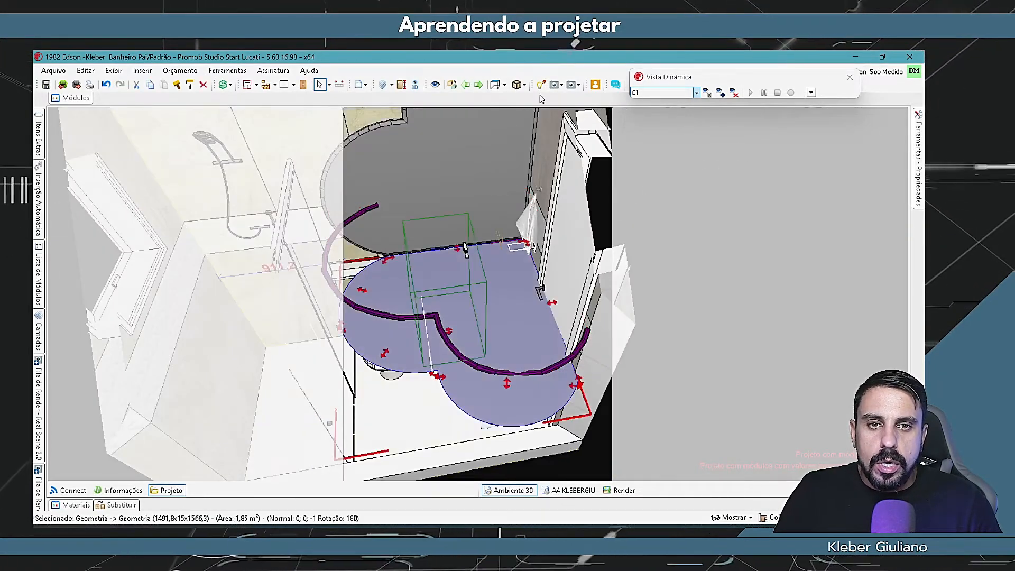
Delete the horizontal copy of the panel that served as the tracing guide
click(556, 85)
click(650, 126)
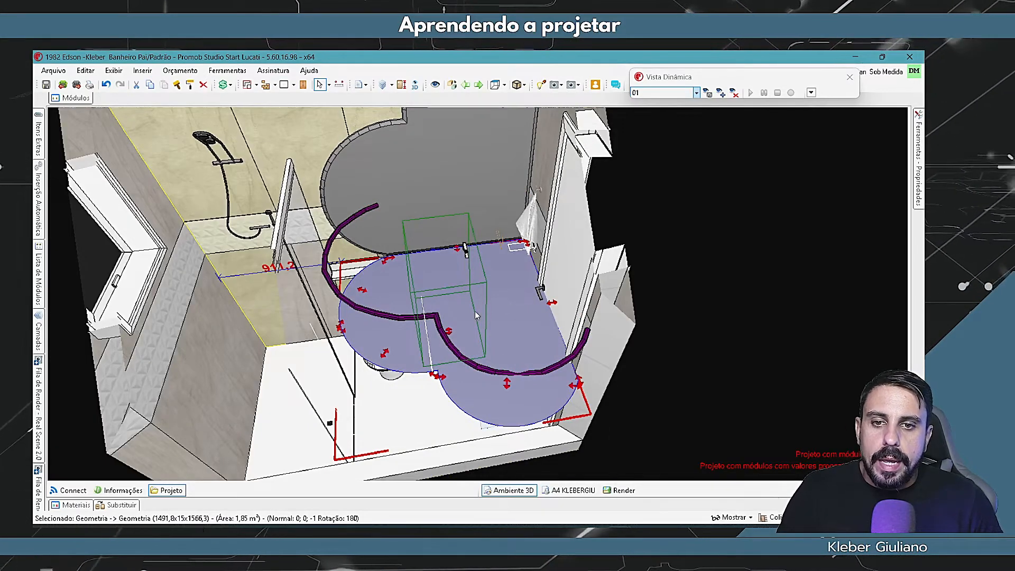
key(Delete)
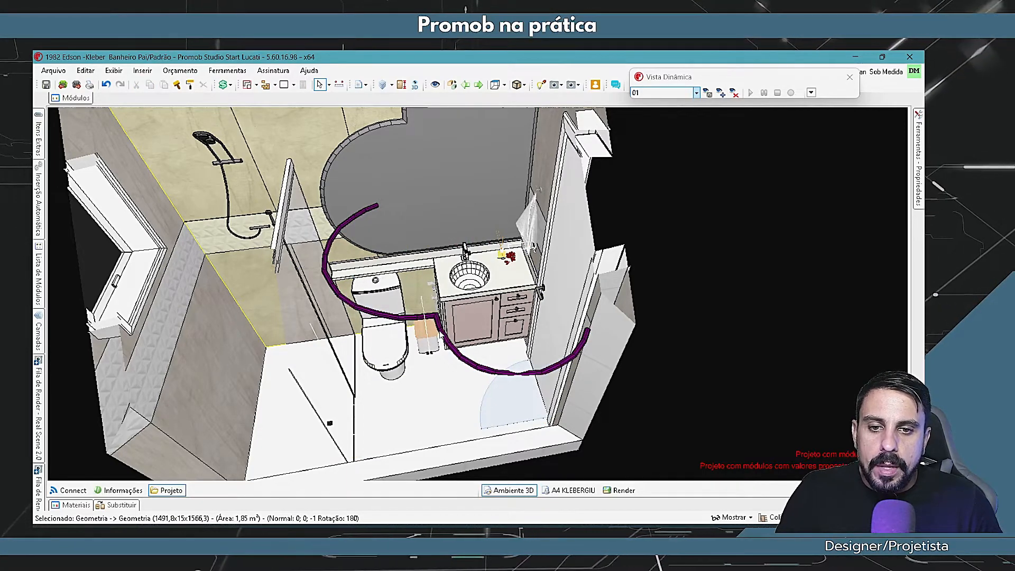
Rotate the magenta linear light 90° about its centre in the negative direction of the red axis so it stands parallel to the mirror
click(534, 374)
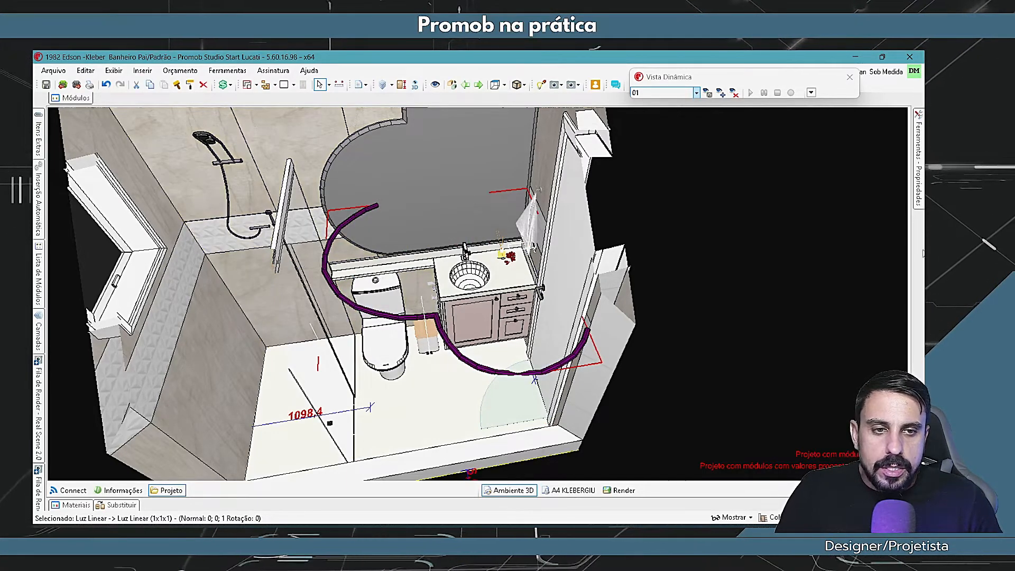
mouse_move(920, 187)
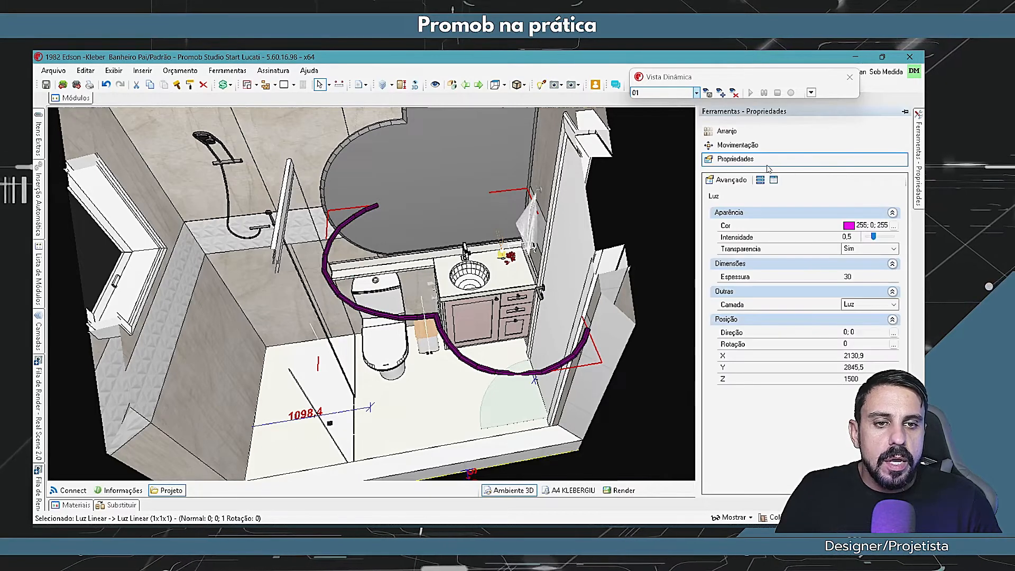
click(759, 146)
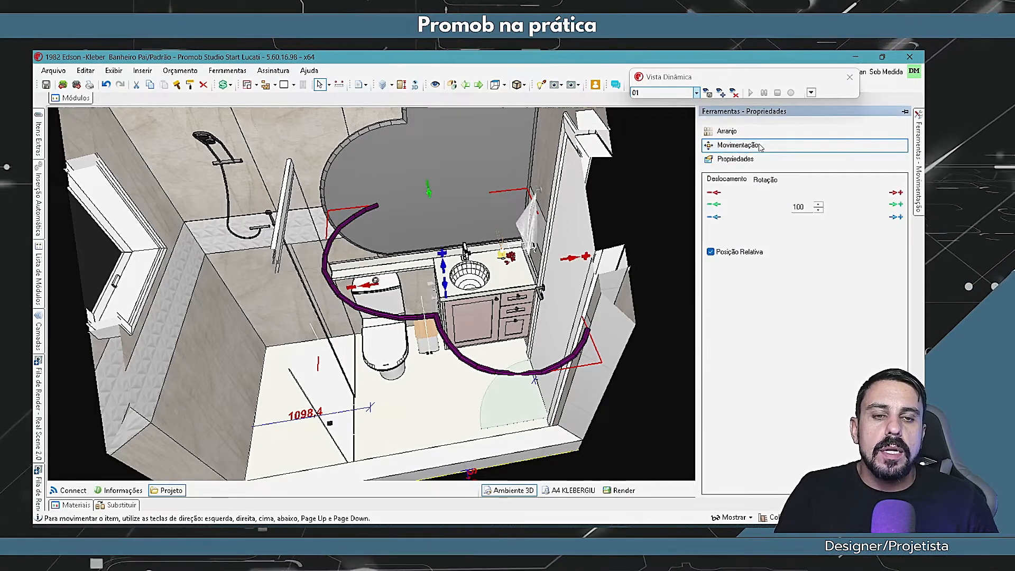
click(765, 180)
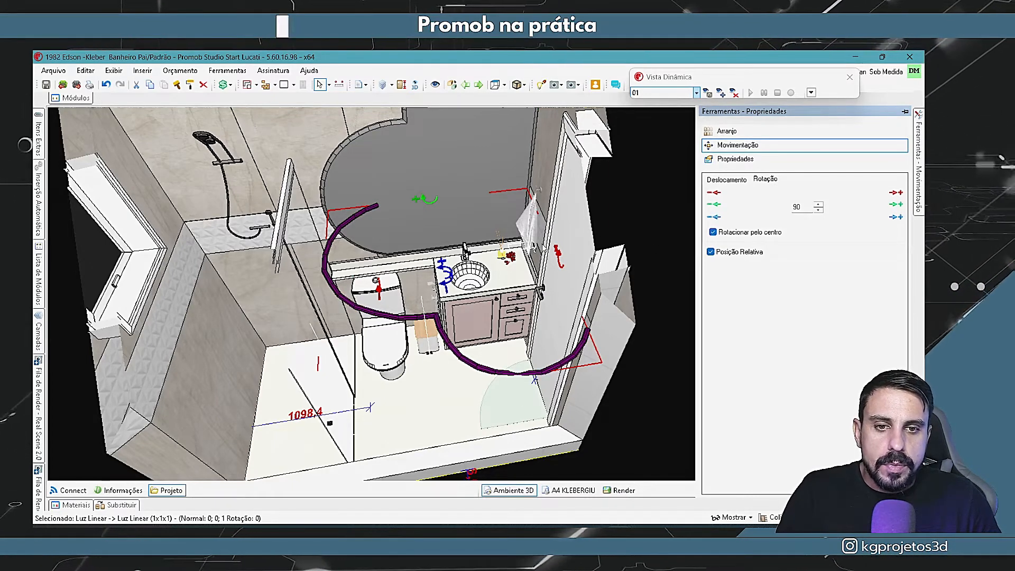
mouse_move(492, 240)
middle_down()
mouse_move(573, 214)
mouse_move(565, 210)
mouse_move(560, 233)
mouse_move(568, 207)
mouse_move(585, 236)
mouse_move(530, 294)
mouse_move(542, 370)
middle_up()
click(561, 209)
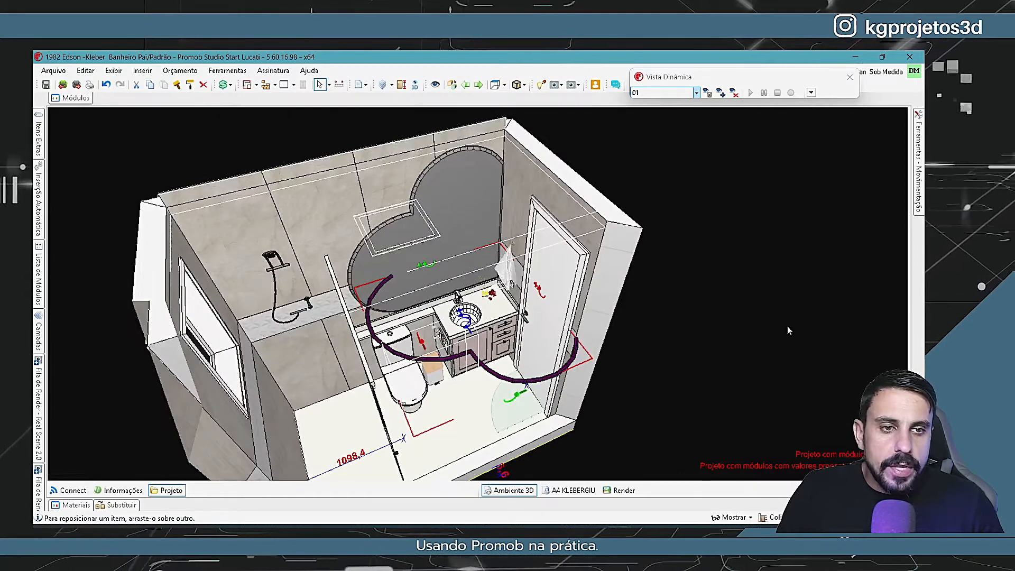
mouse_move(917, 178)
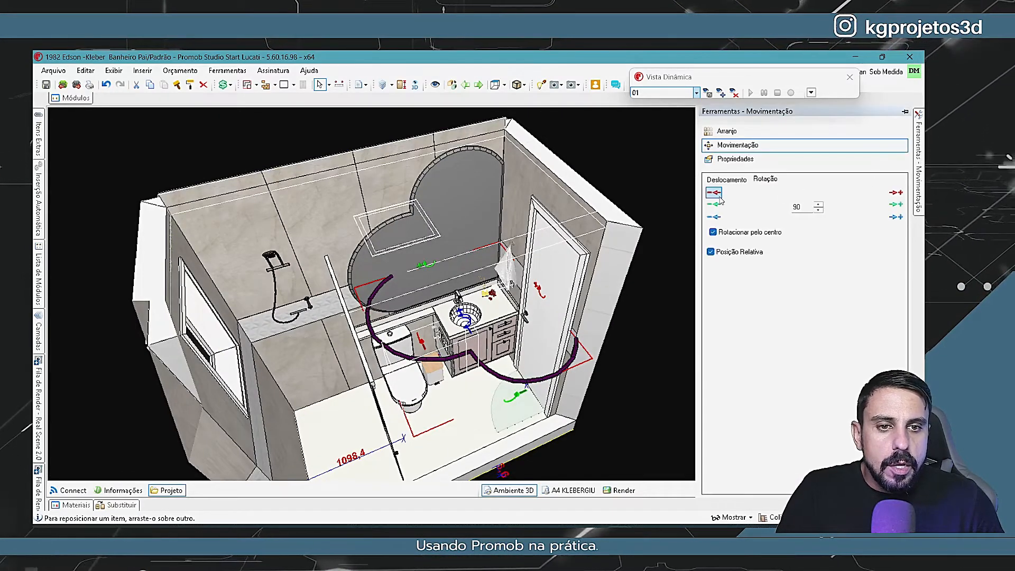
click(714, 193)
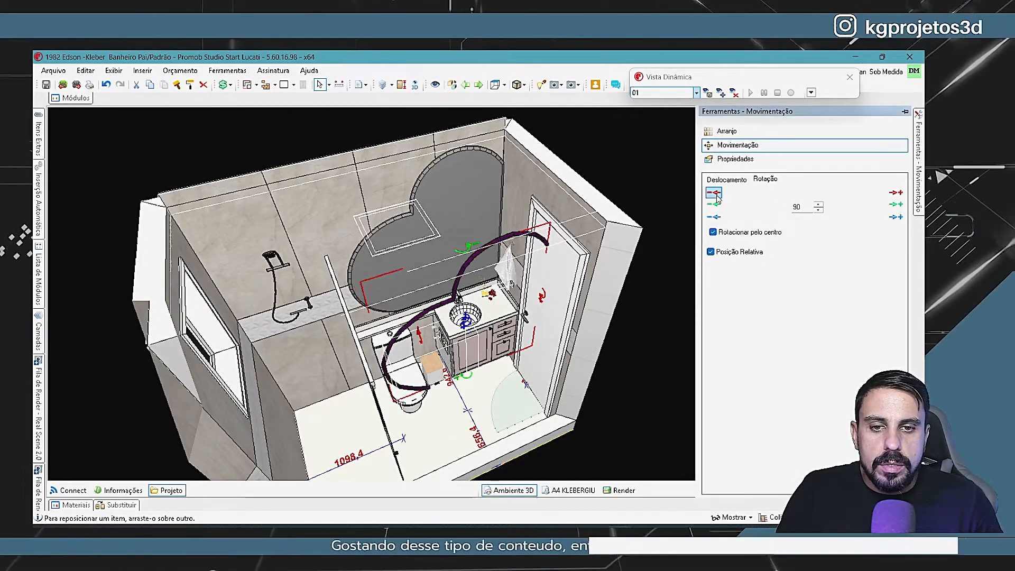
Move the upright magenta light closer to the mirror wall in the light editor's plan view
middle_drag(326, 382, 237, 290)
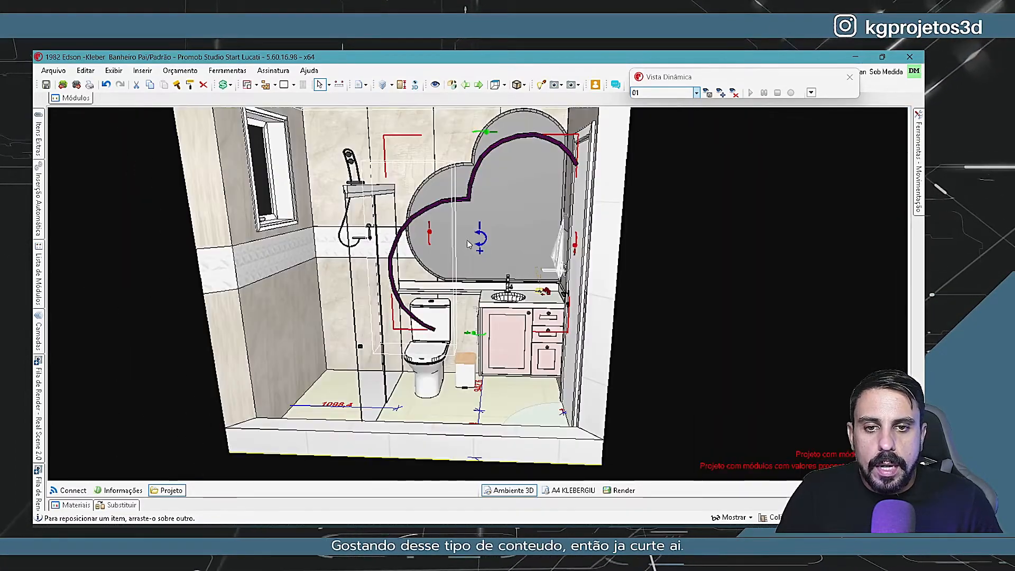
middle_drag(458, 236, 487, 228)
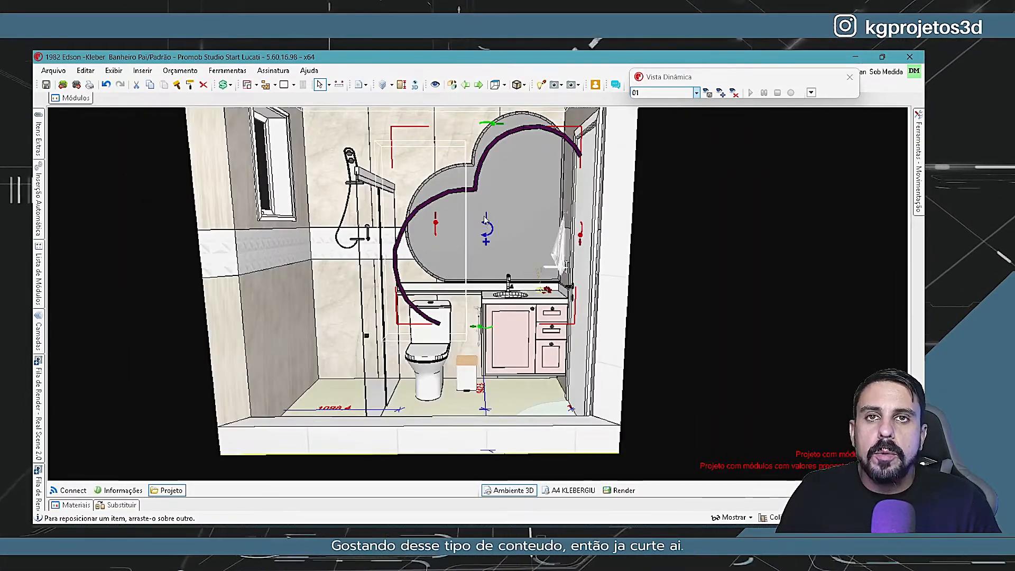
click(547, 86)
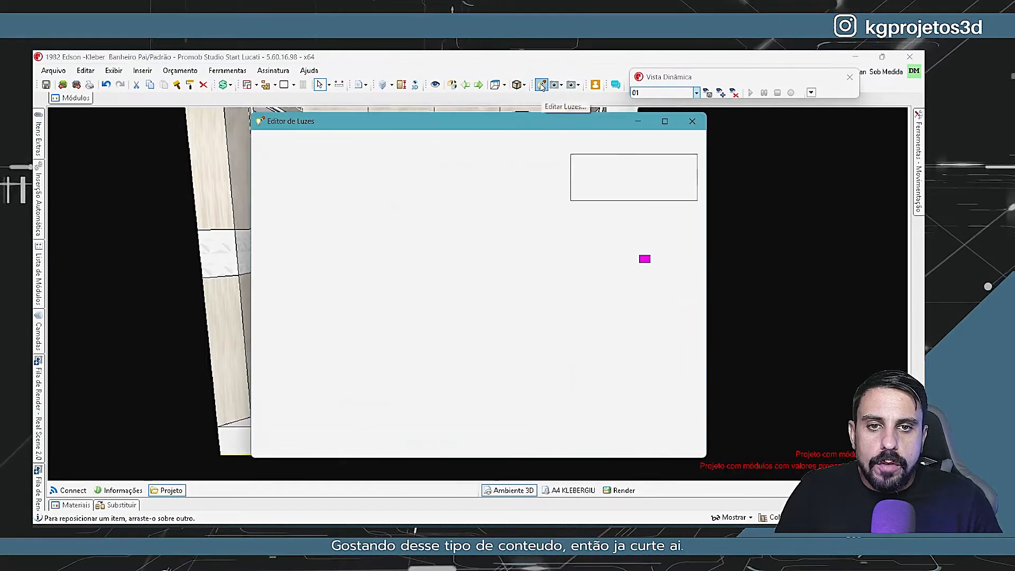
drag(425, 243, 425, 208)
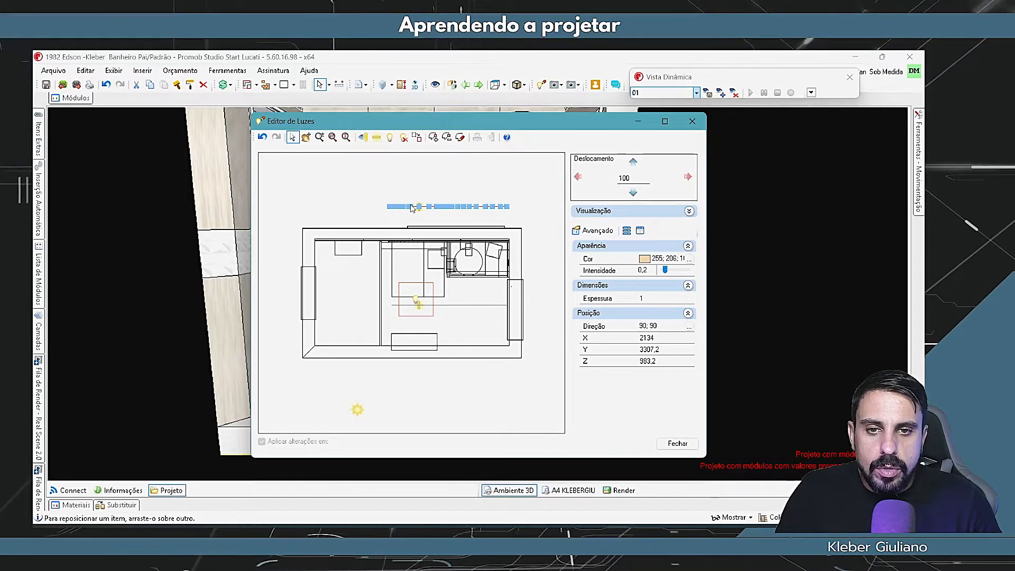
drag(422, 312, 429, 268)
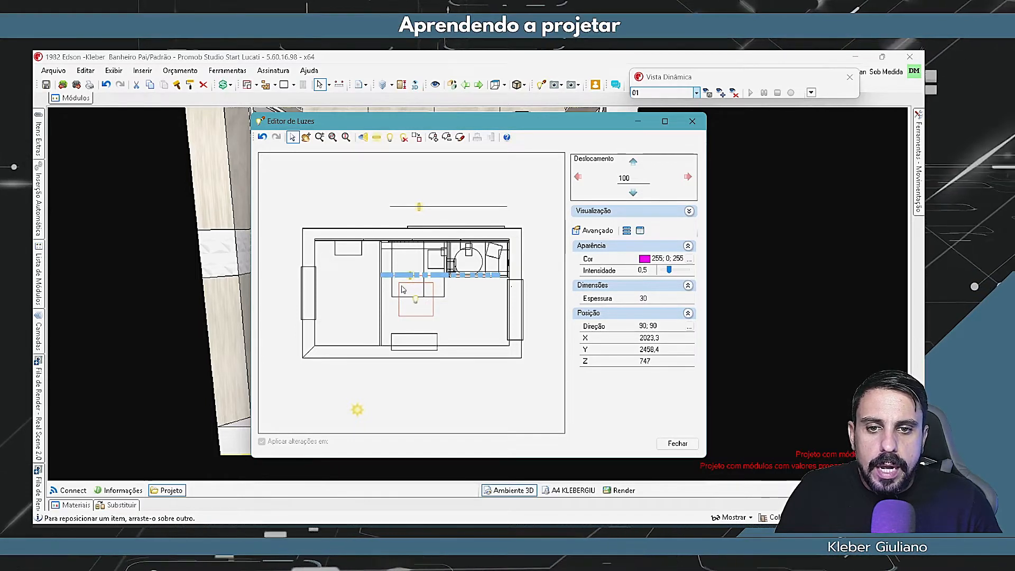
Set the magenta light's intensity to 0,3, compare it with the existing light behind the wall, and close the light editor
click(641, 270)
text(0,3)
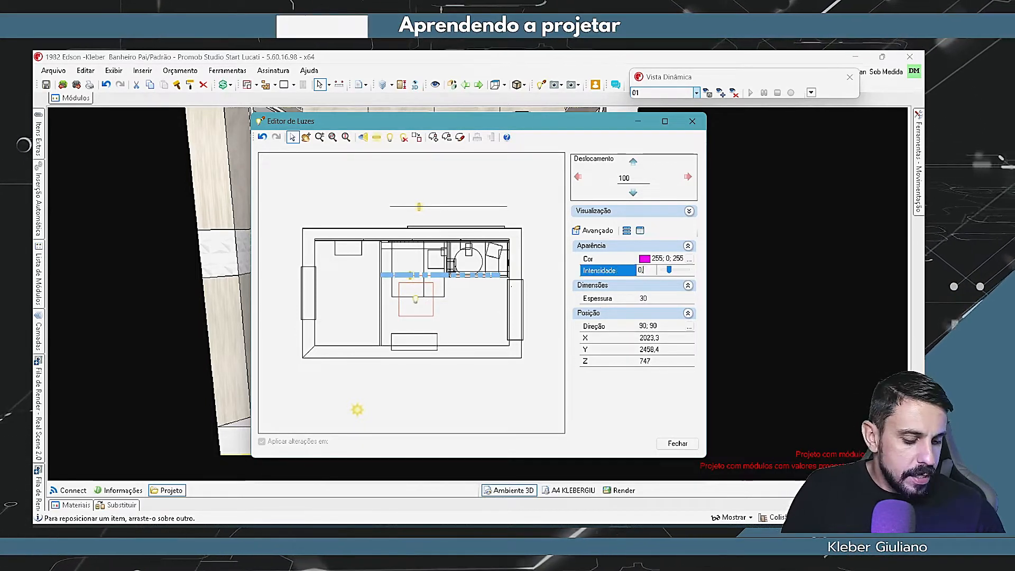
key(Return)
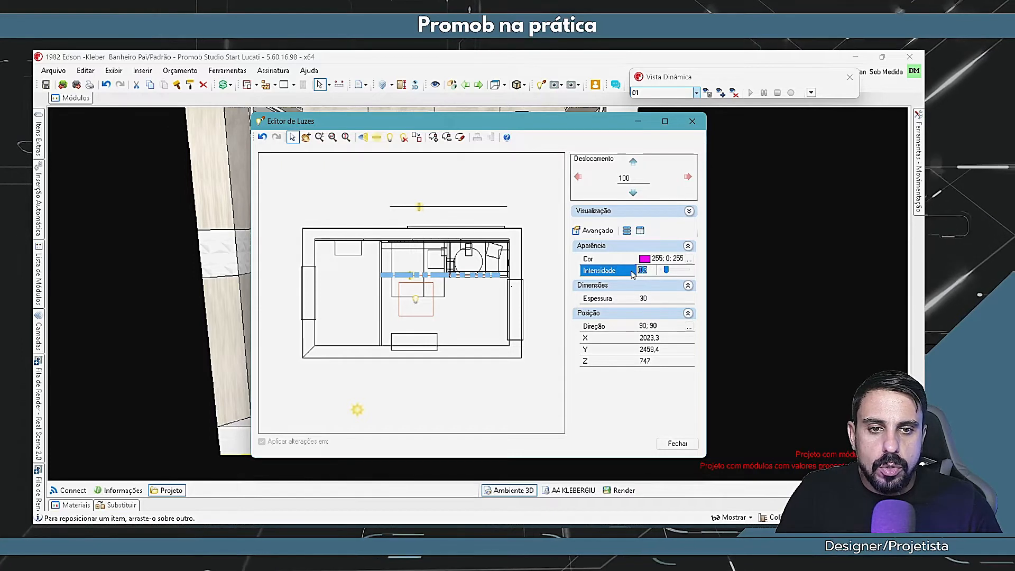
click(420, 206)
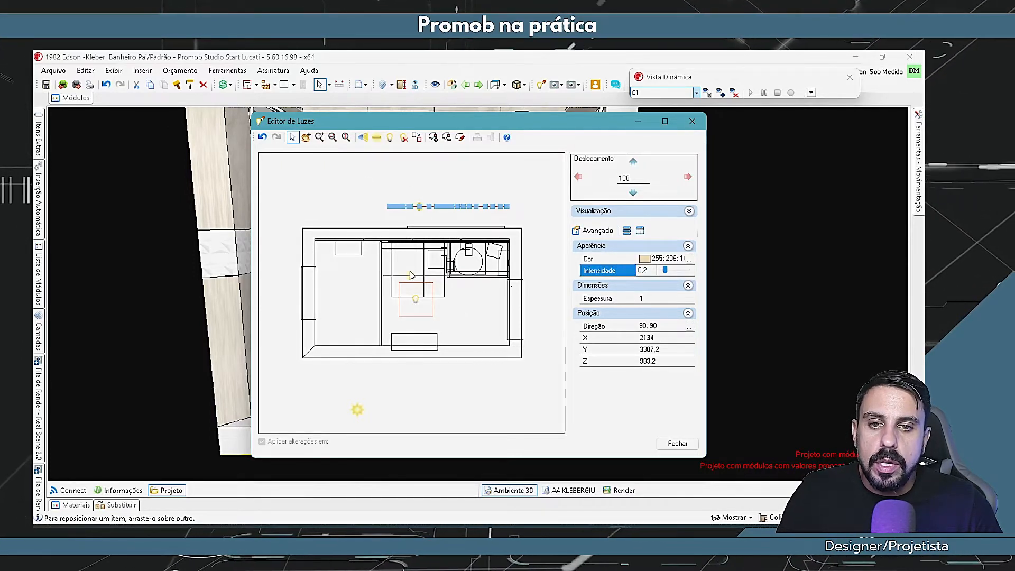
click(410, 274)
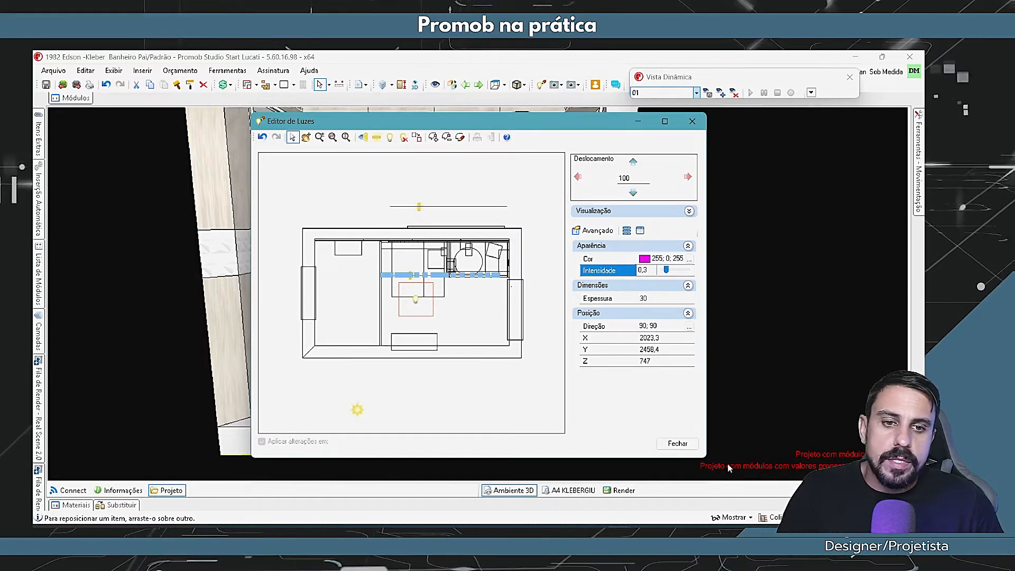
click(666, 442)
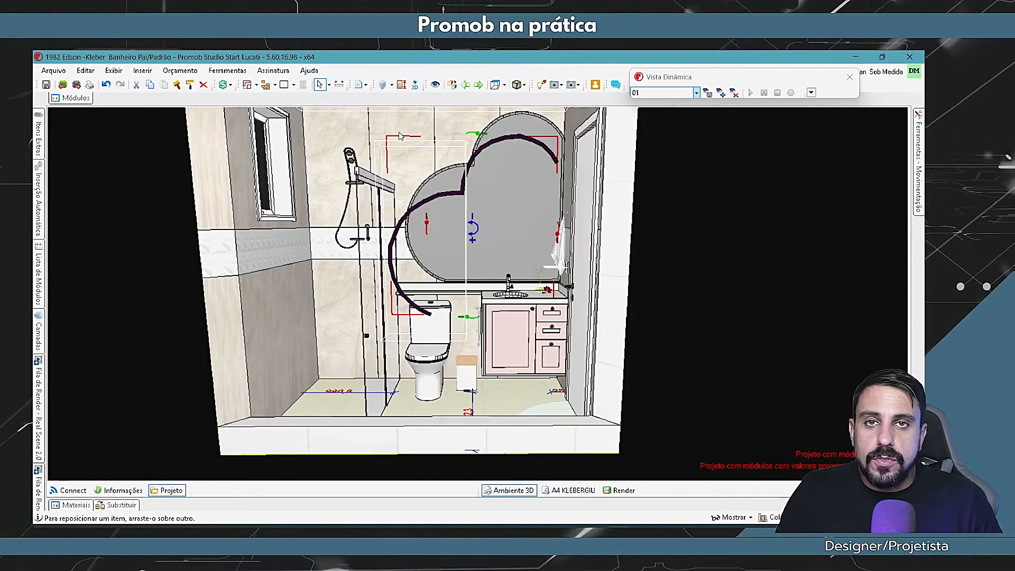
Reposition the magenta light onto the cloud mirror's outline, at relative X -320,1, Y 31,7 and Z 0
scroll(400, 136, up, 1)
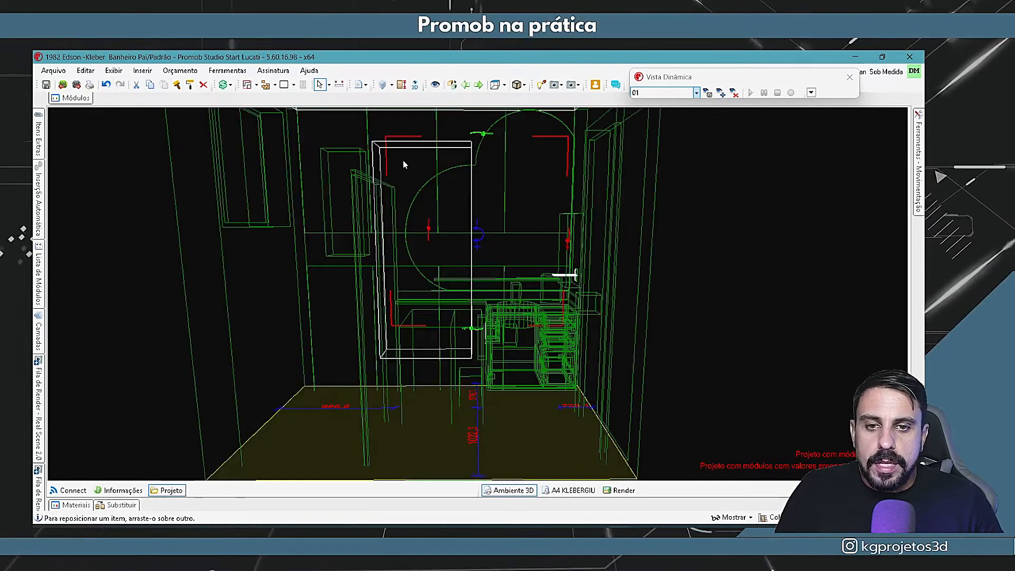
scroll(442, 182, up, 4)
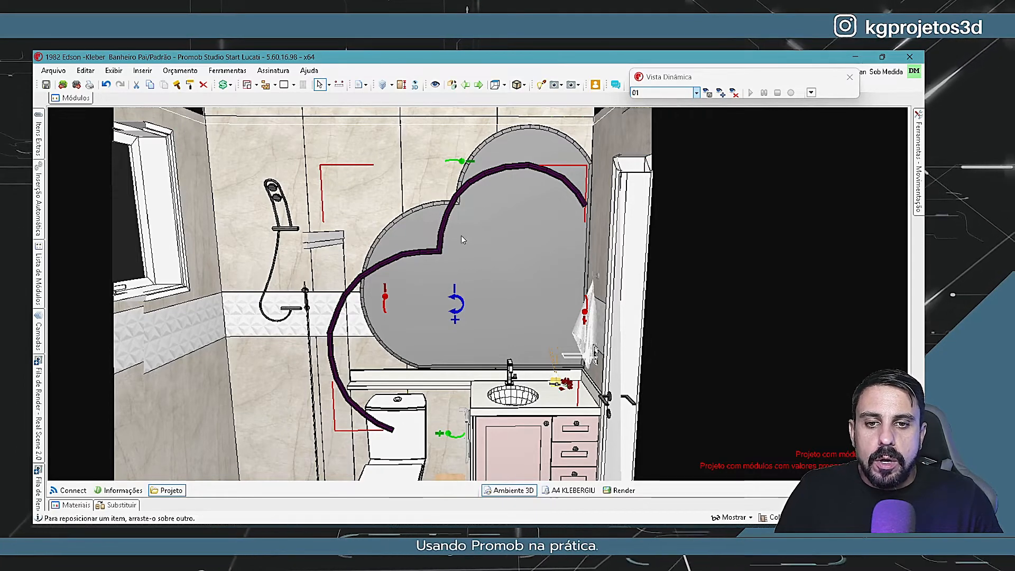
double_click(452, 248)
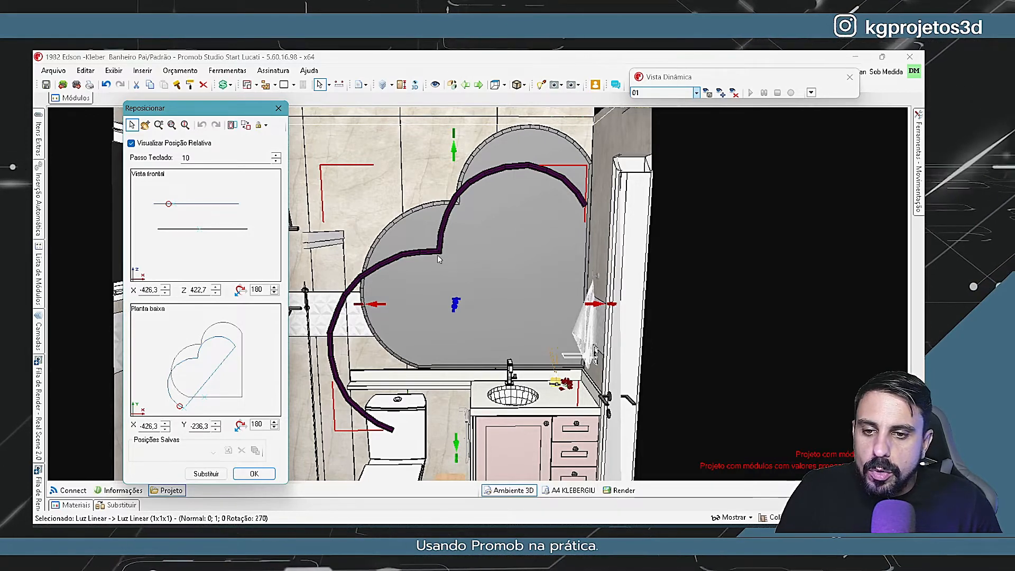
drag(180, 406, 206, 358)
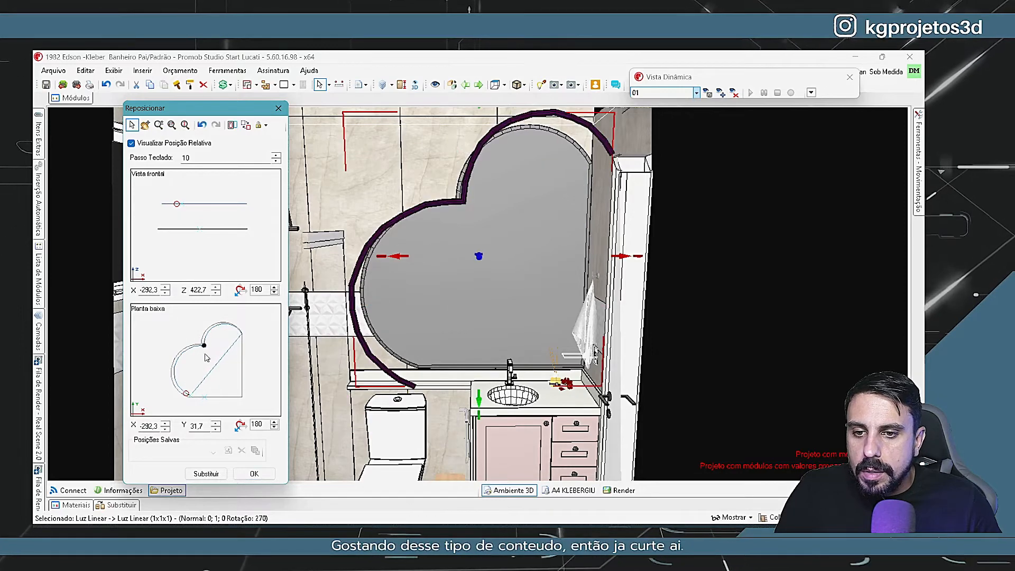
drag(193, 239, 194, 238)
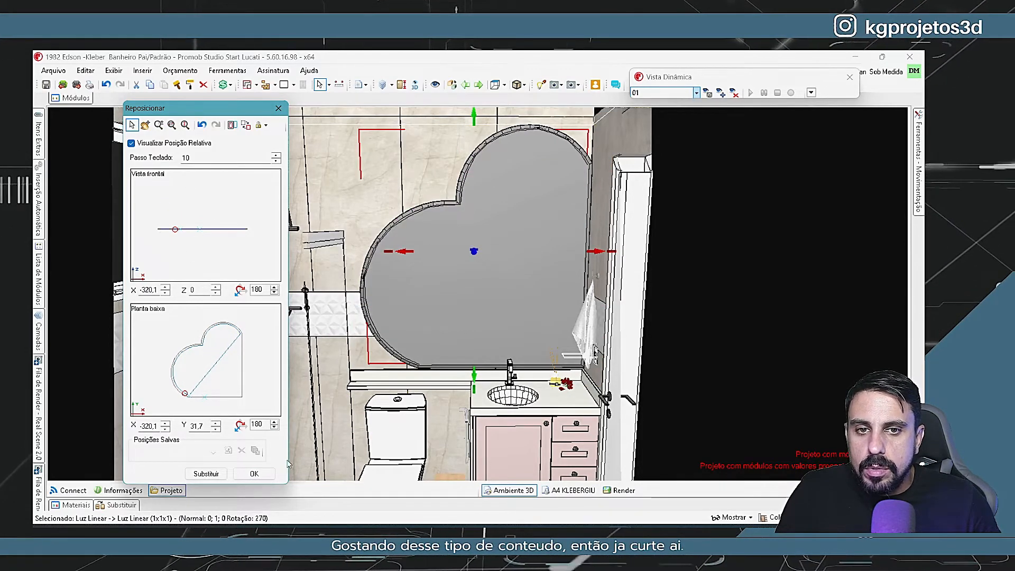
click(268, 475)
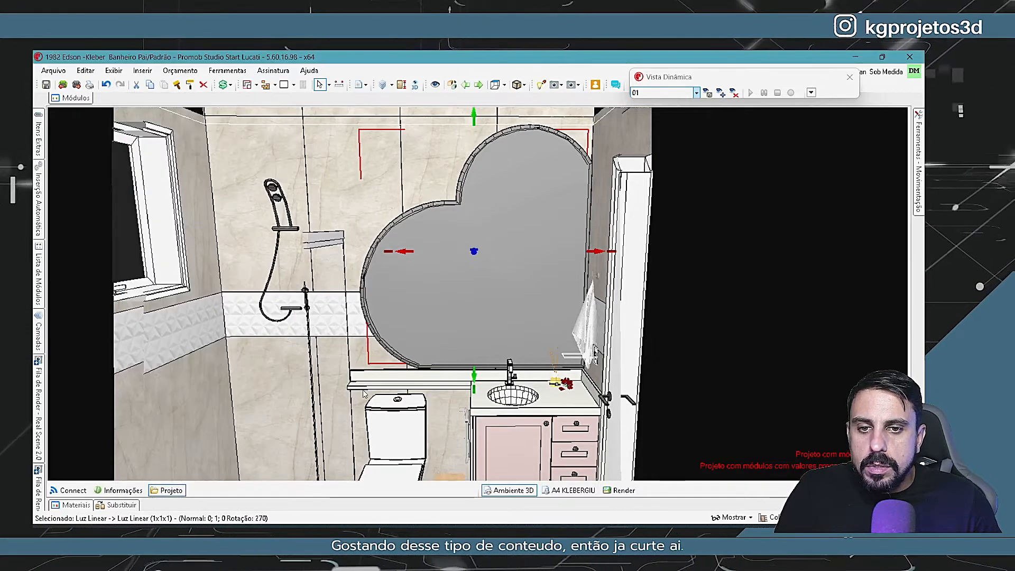
Hide the mirror panels covering the linear light, and undo the hiding of the light itself
mouse_move(387, 327)
middle_down()
mouse_move(388, 340)
mouse_move(433, 322)
middle_up()
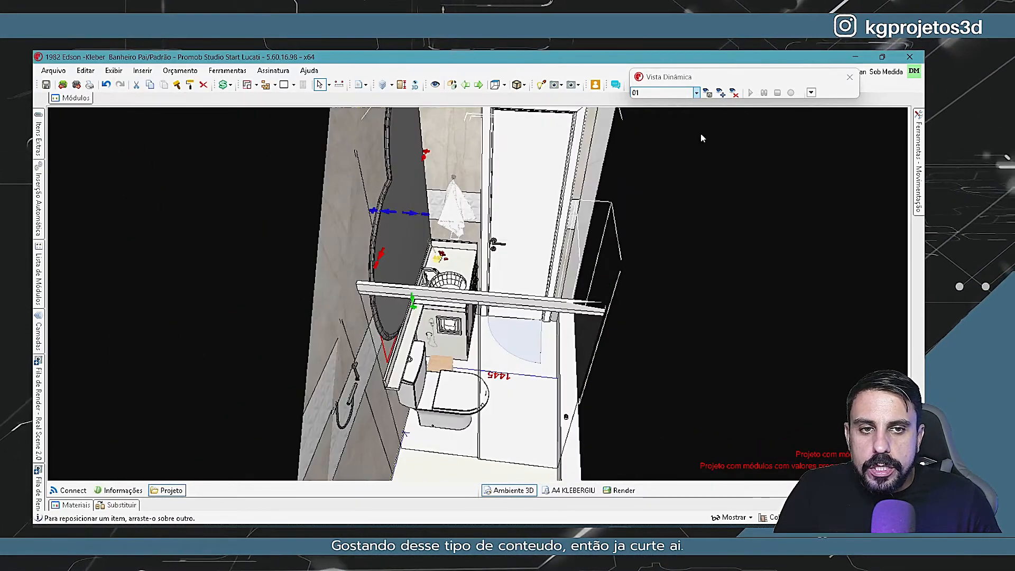
click(810, 93)
drag(736, 164, 646, 173)
scroll(403, 243, up, 5)
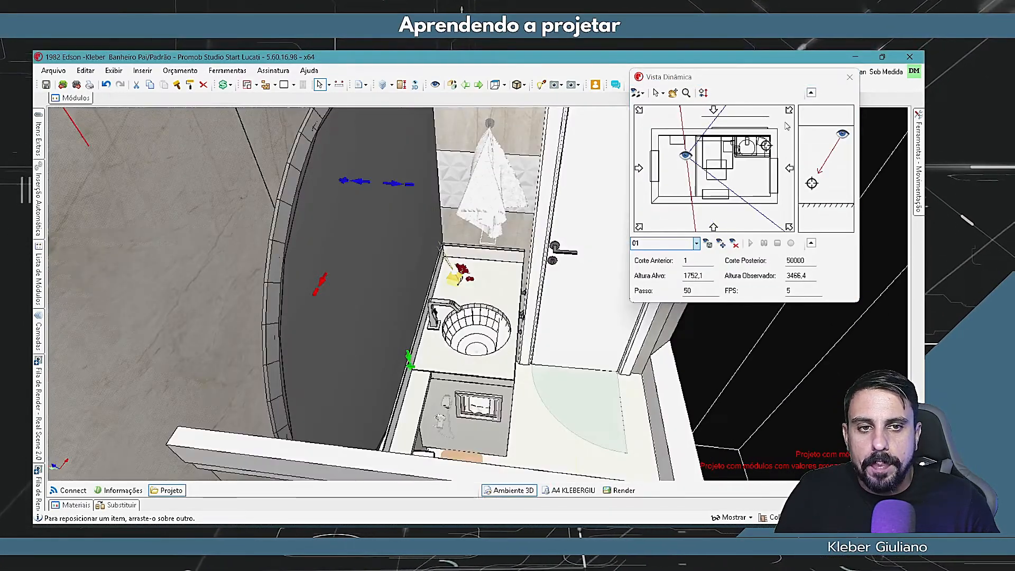
click(810, 242)
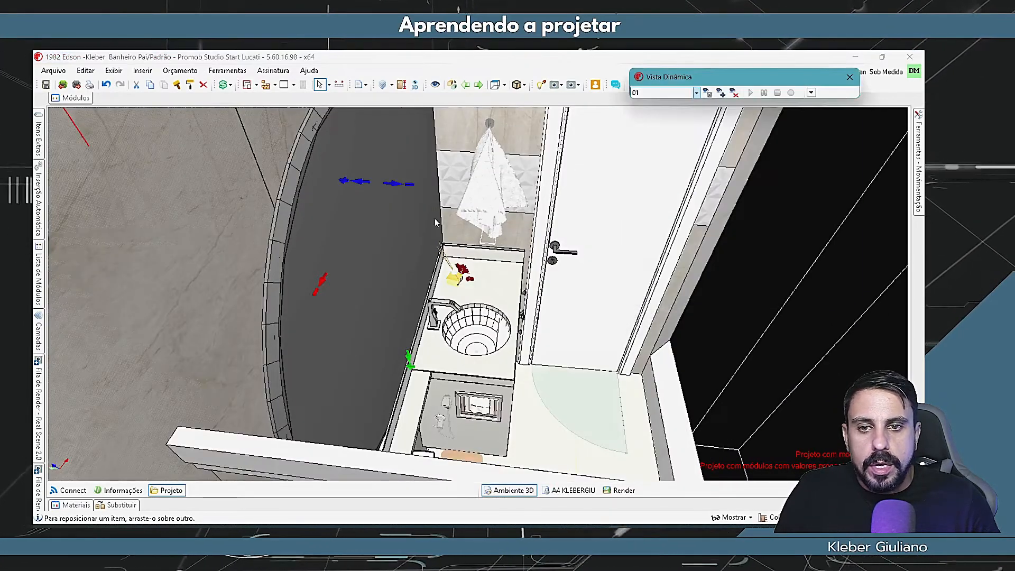
middle_drag(380, 236, 314, 244)
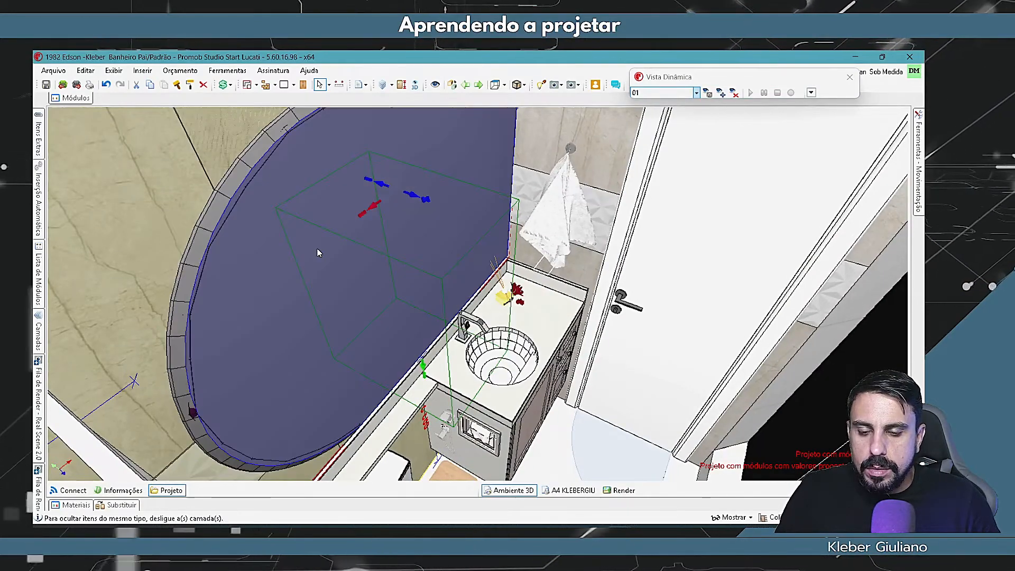
mouse_move(255, 245)
middle_down()
mouse_move(271, 231)
mouse_move(255, 255)
middle_up()
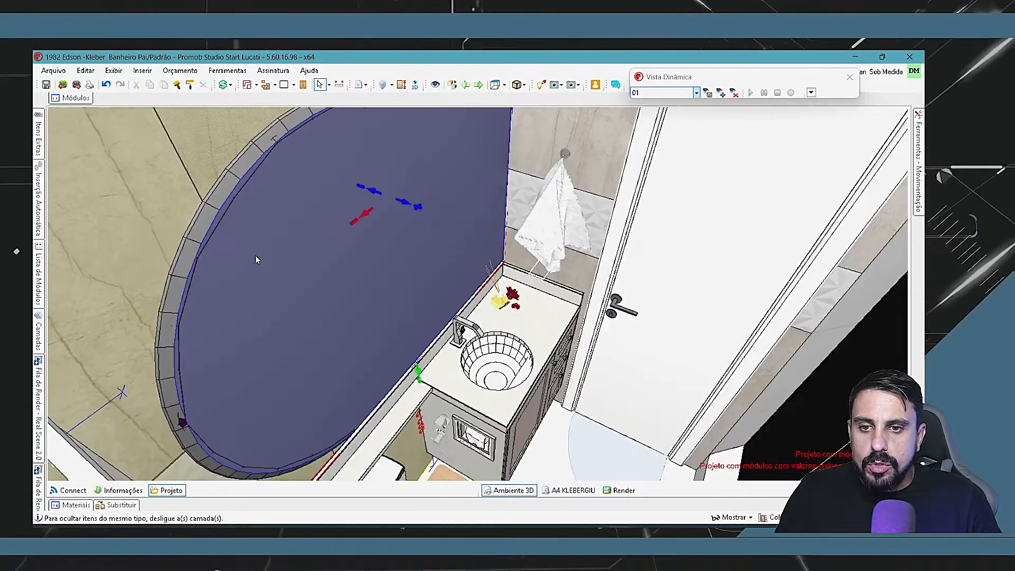
click(187, 423)
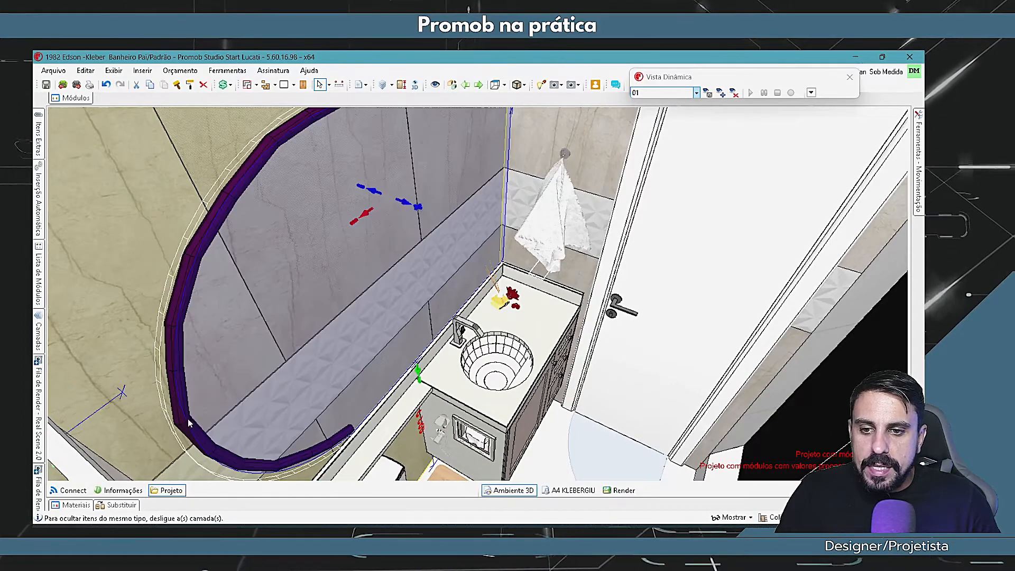
click(180, 337)
key(ctrl+h)
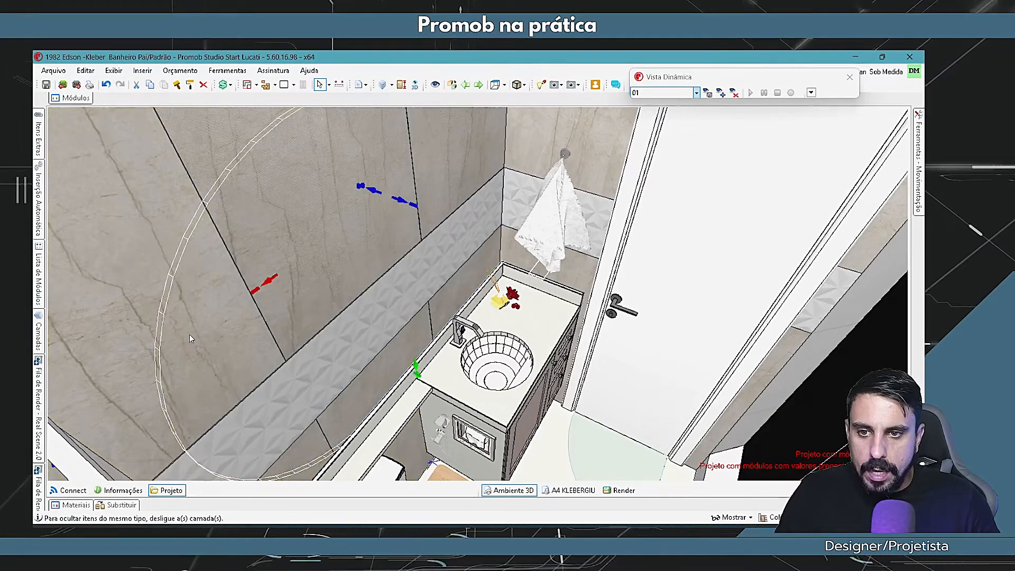
key(ctrl+z)
Set the magenta linear light's thickness to 1 in its properties
mouse_move(918, 172)
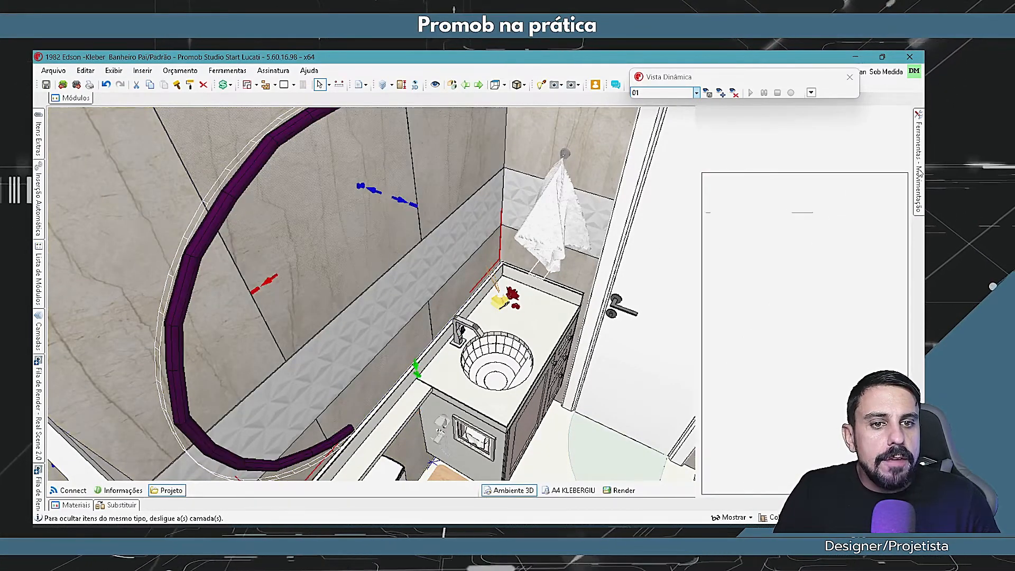
click(764, 159)
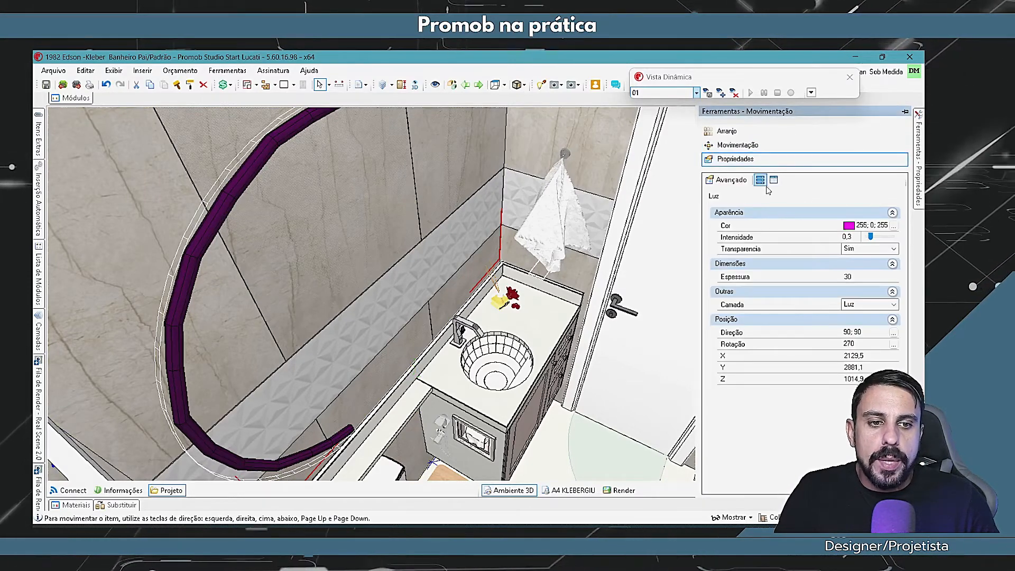
click(828, 275)
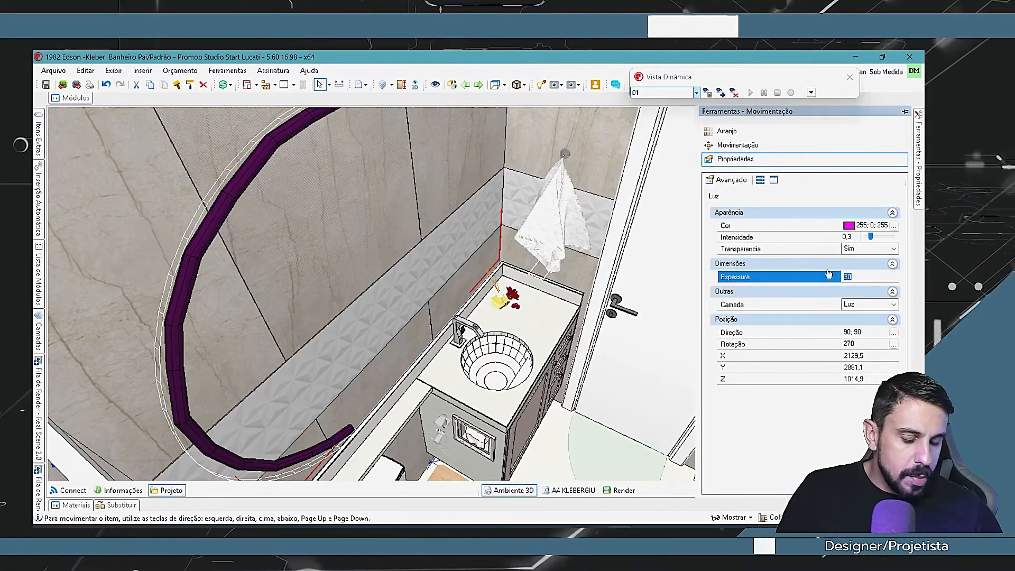
text(1)
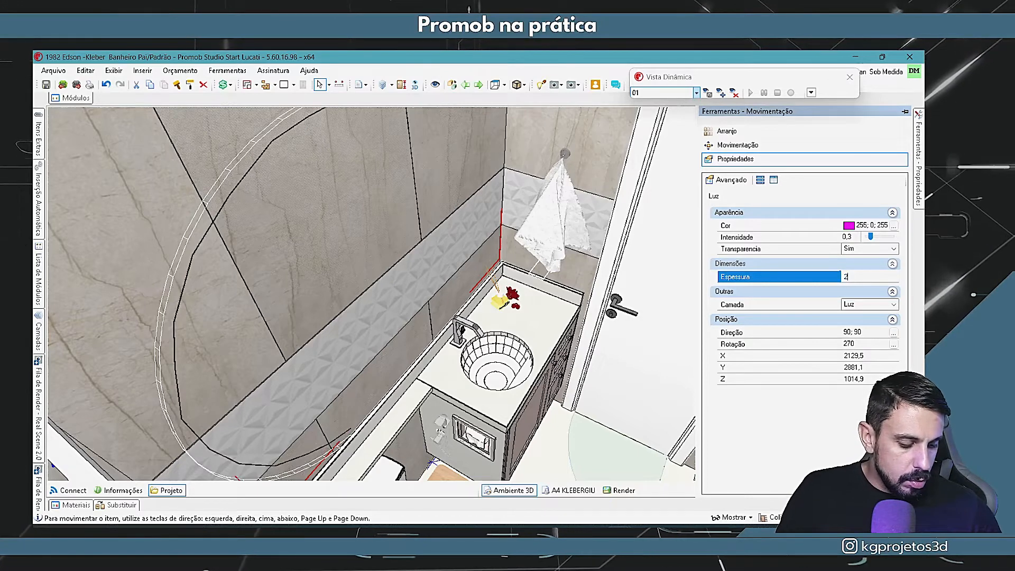
key(Return)
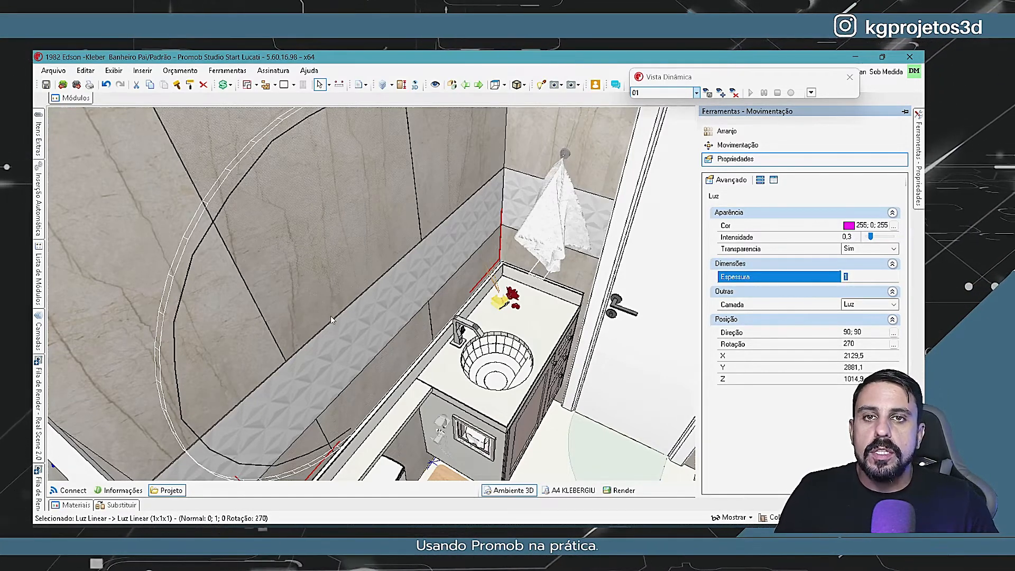
key(Return)
Examine from the side how the thinned light sits between the cloud mirror and the wall
middle_drag(256, 316, 304, 256)
key(Escape)
mouse_move(365, 288)
middle_down()
mouse_move(391, 294)
mouse_move(362, 308)
mouse_move(561, 366)
middle_up()
scroll(390, 295, up, 1)
scroll(308, 284, up, 3)
mouse_move(308, 285)
middle_down()
mouse_move(315, 306)
mouse_move(379, 311)
mouse_move(399, 324)
middle_up()
scroll(399, 324, up, 2)
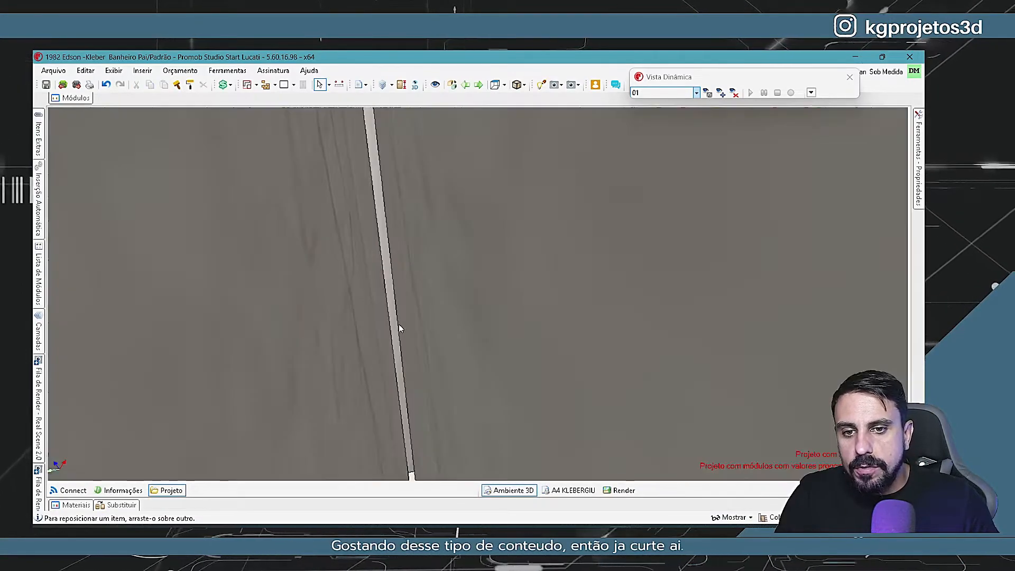
scroll(408, 324, down, 3)
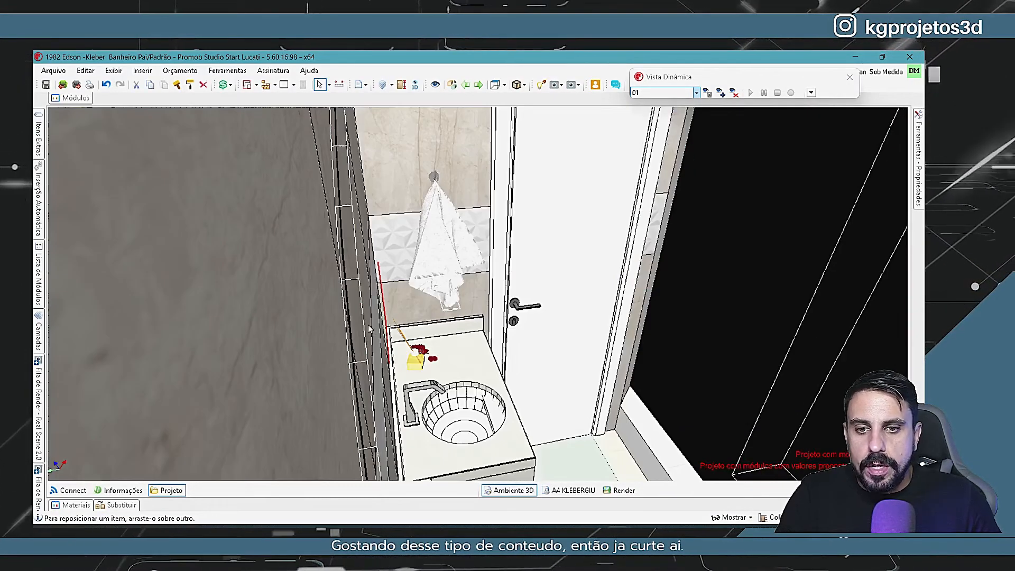
click(363, 318)
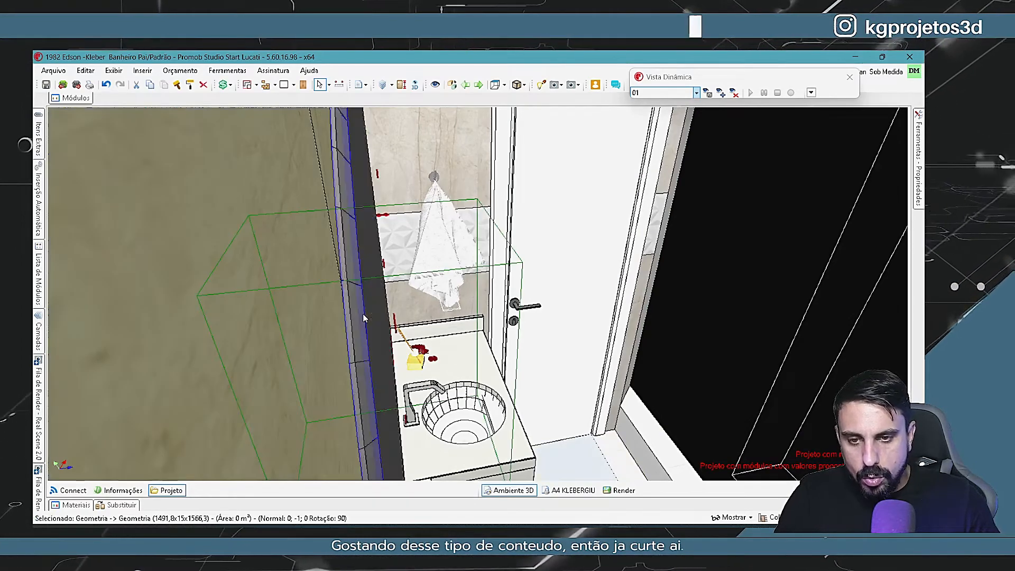
middle_drag(363, 318, 384, 316)
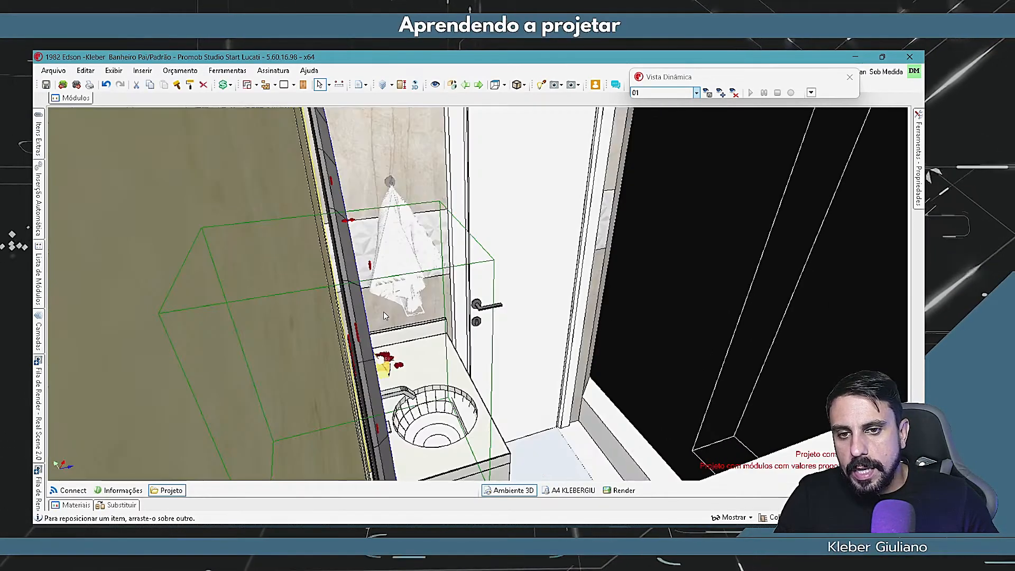
click(327, 217)
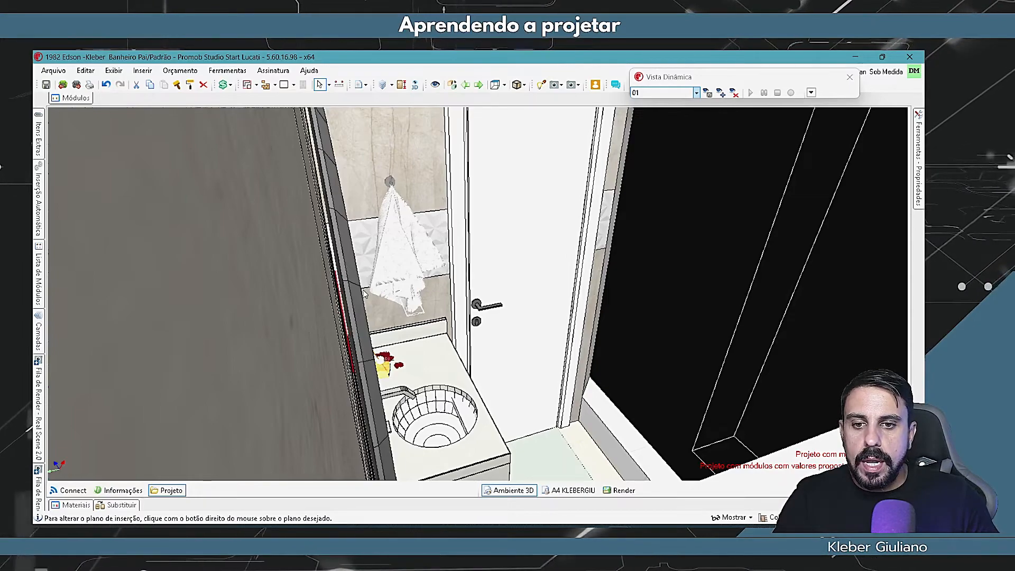
mouse_move(365, 294)
middle_down()
mouse_move(298, 326)
mouse_move(318, 313)
middle_up()
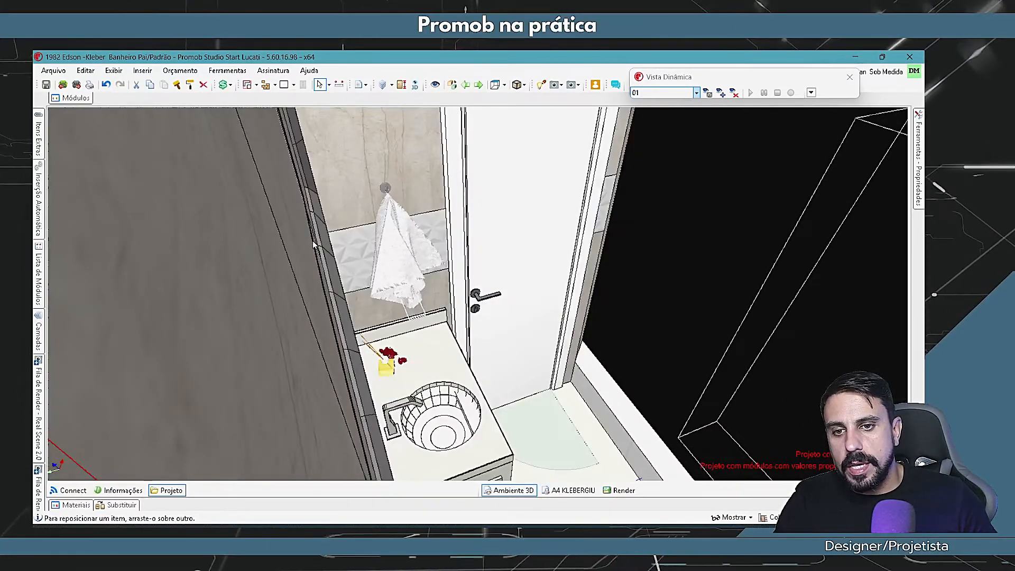
mouse_move(311, 272)
middle_down()
mouse_move(272, 287)
mouse_move(237, 239)
mouse_move(403, 366)
mouse_move(420, 322)
mouse_move(391, 272)
middle_up()
Make the hidden cloud-shaped mirror panel visible again in front of the light
click(421, 322)
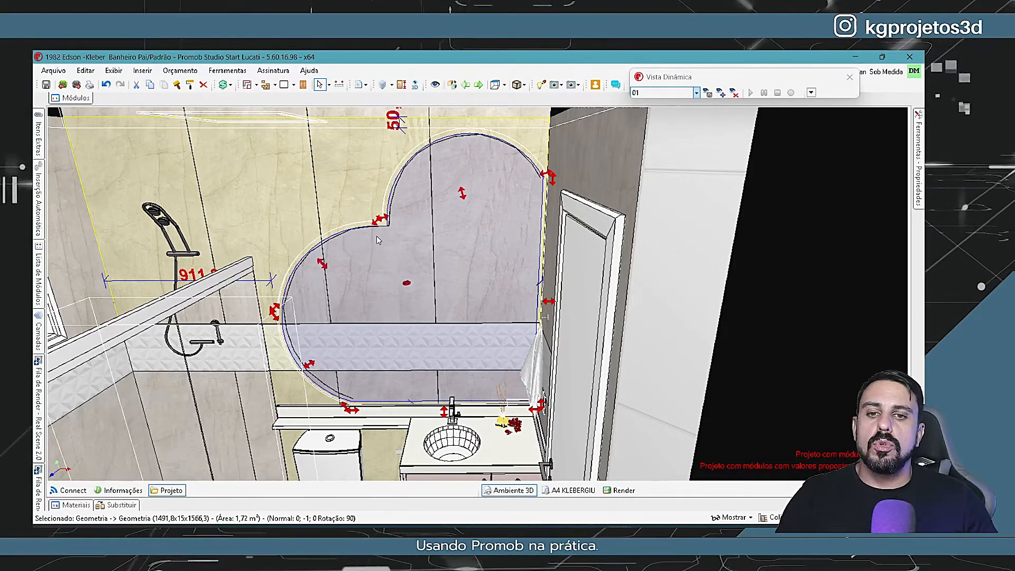
key(space)
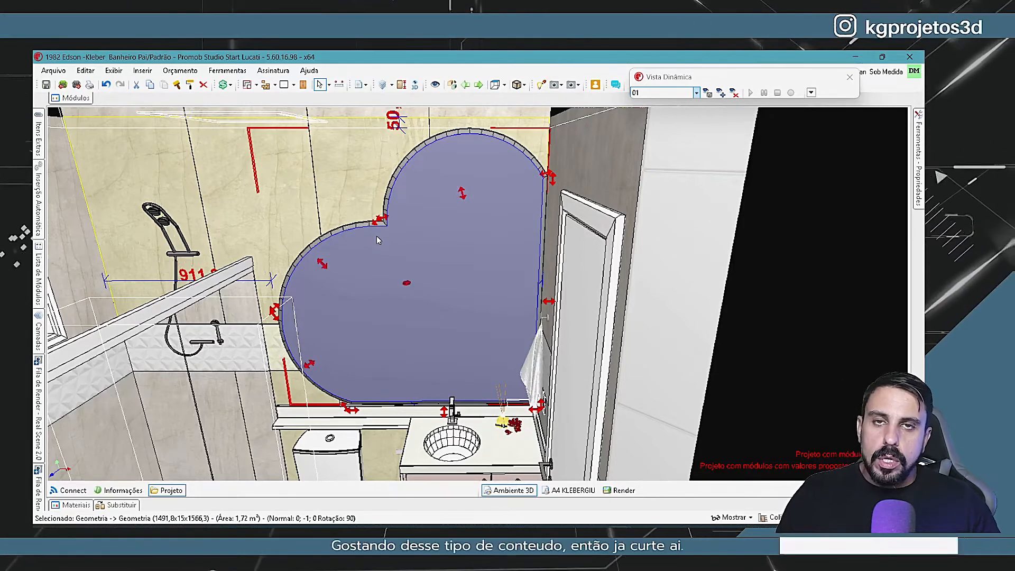
scroll(402, 243, down, 2)
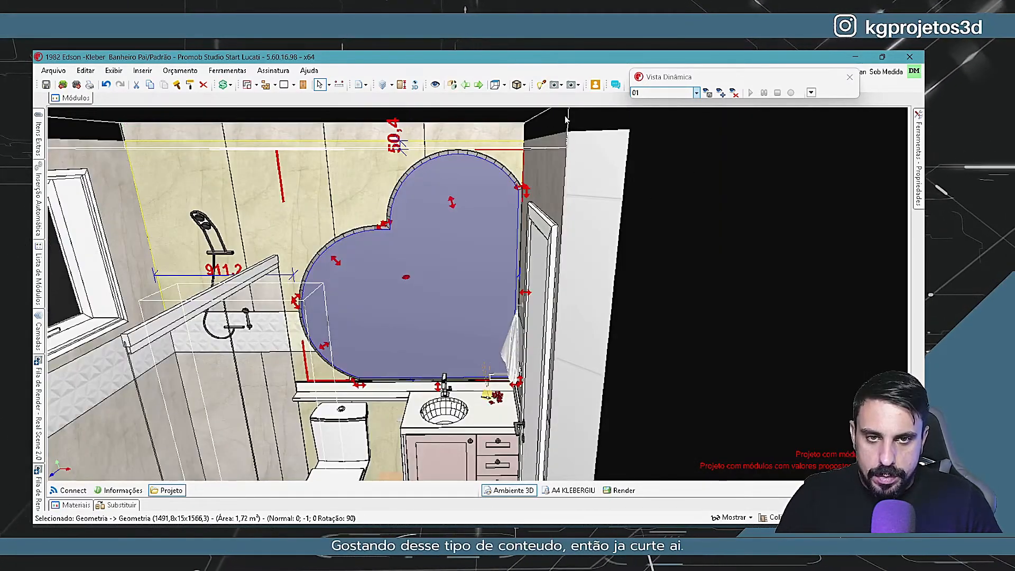
Unhide the bathroom's front wall and the ceiling slab so the room is closed for rendering
click(568, 121)
key(ctrl+h)
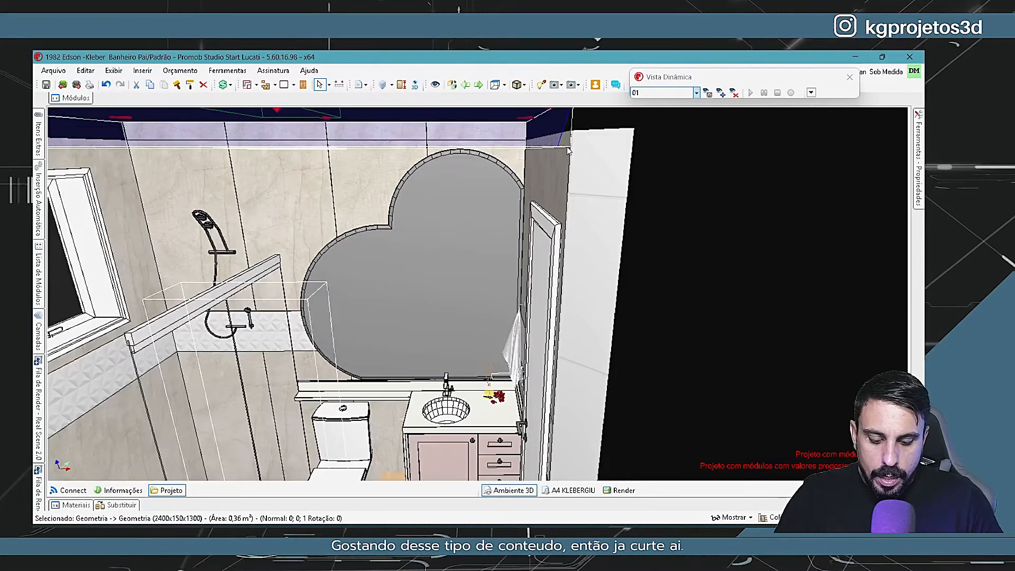
scroll(560, 209, down, 2)
middle_drag(561, 210, 597, 285)
middle_drag(527, 343, 523, 354)
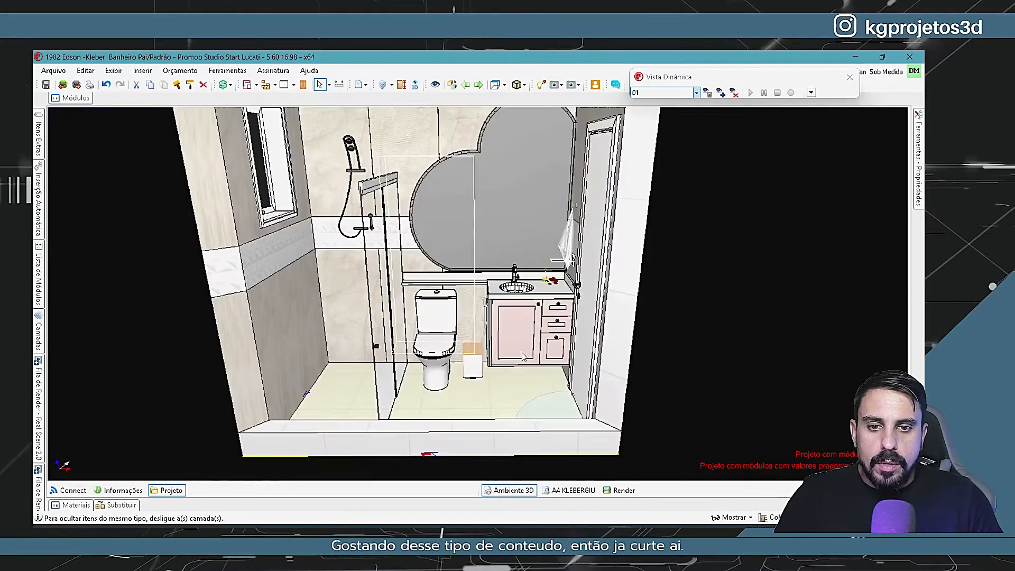
click(526, 437)
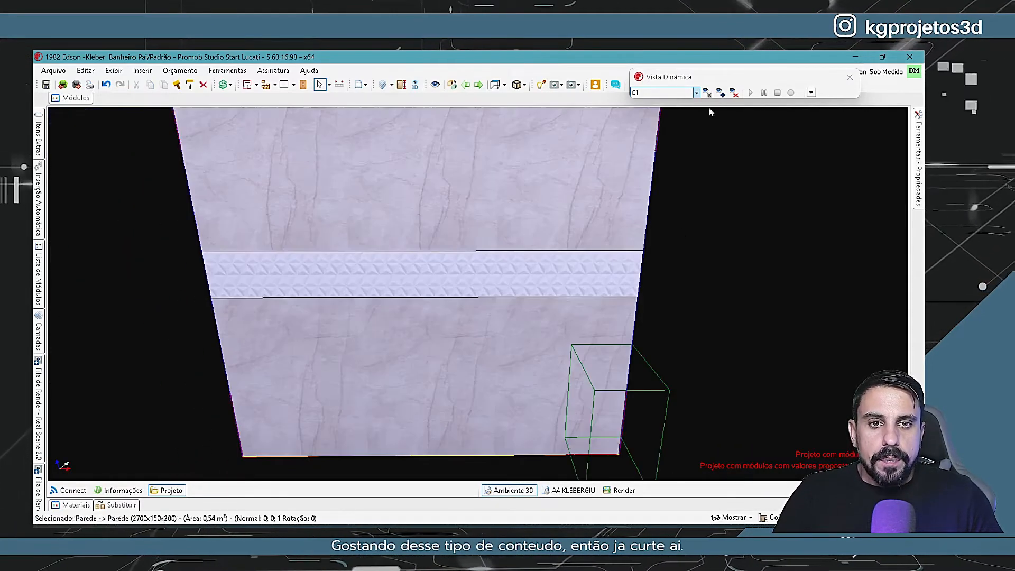
middle_drag(467, 249, 446, 434)
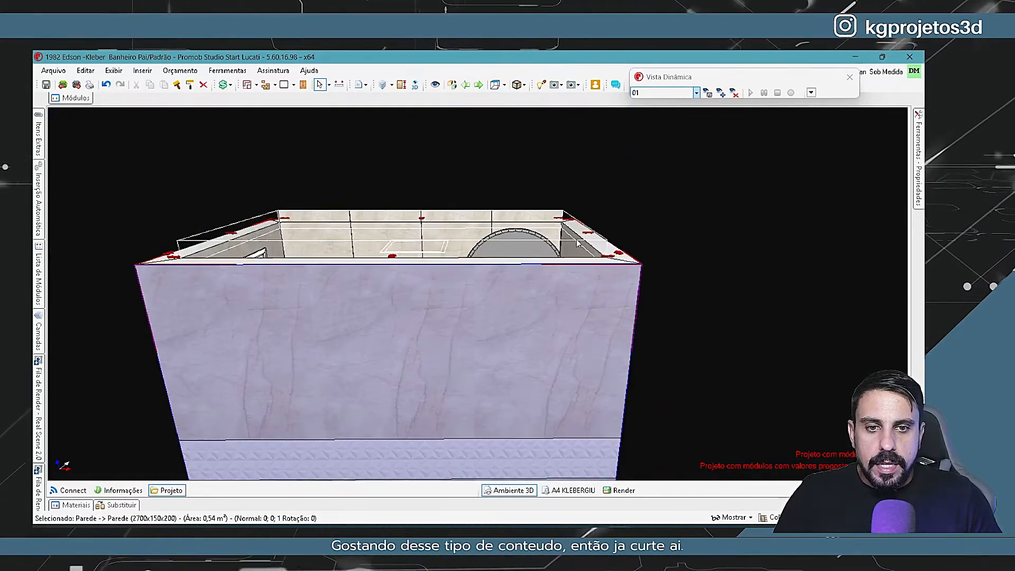
click(567, 242)
key(ctrl+h)
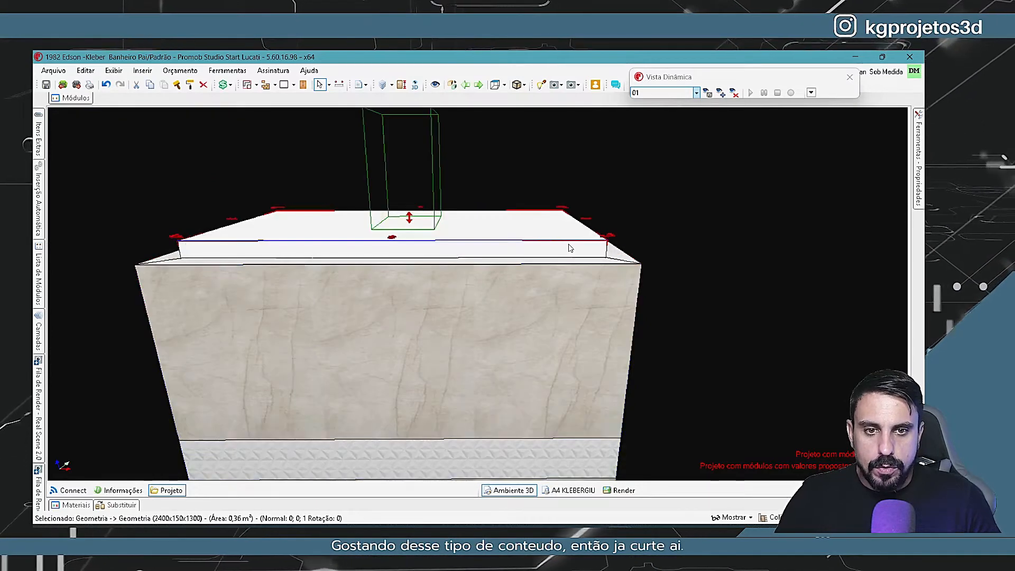
Recall saved view 01, display the render area, and adjust the framing of the cloud mirror and vanity
click(696, 93)
click(677, 122)
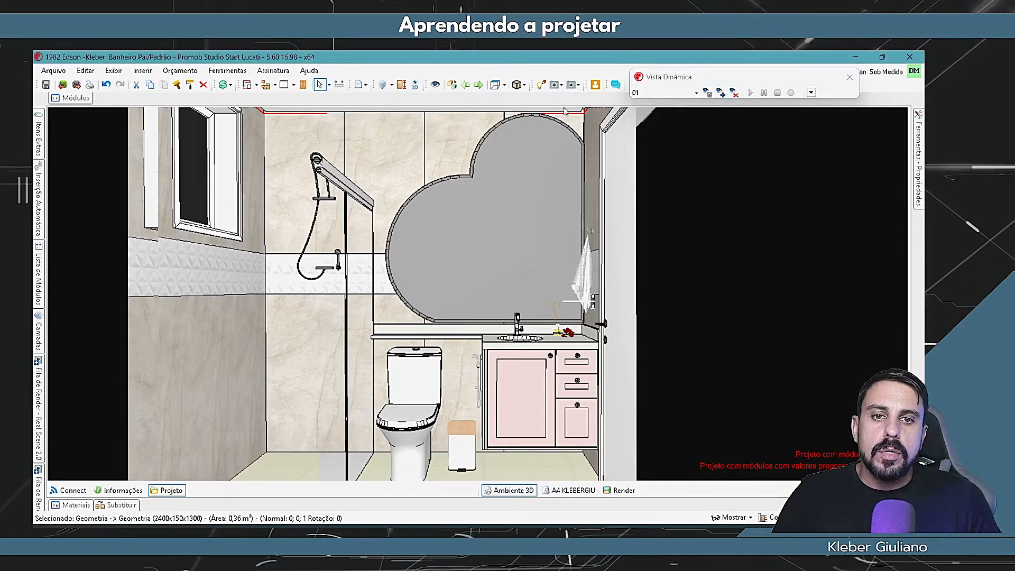
click(562, 85)
click(611, 127)
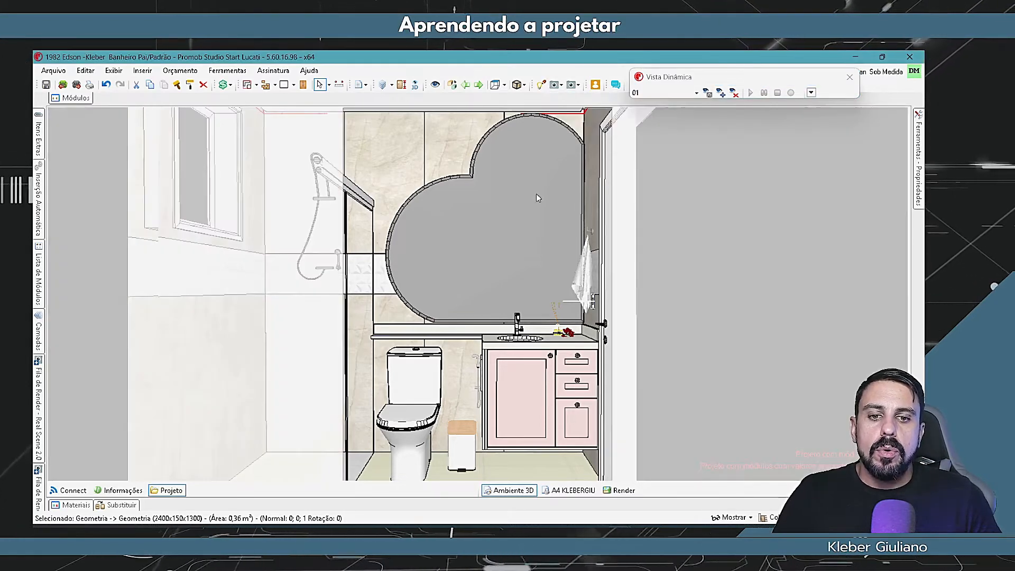
middle_drag(527, 207, 528, 215)
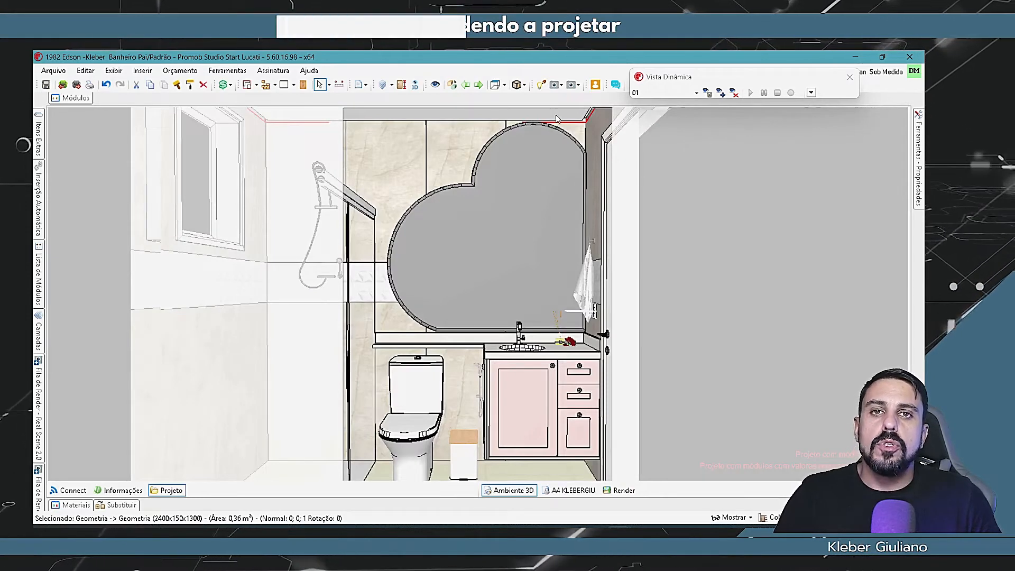
Start a RealScene 2.0 render of the framed mirror and vanity
click(562, 85)
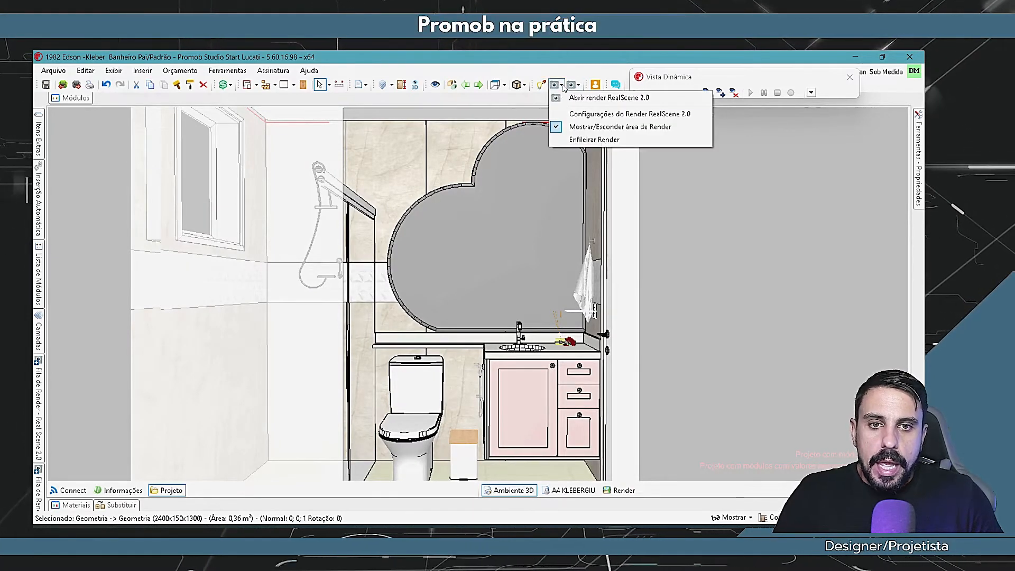
click(575, 99)
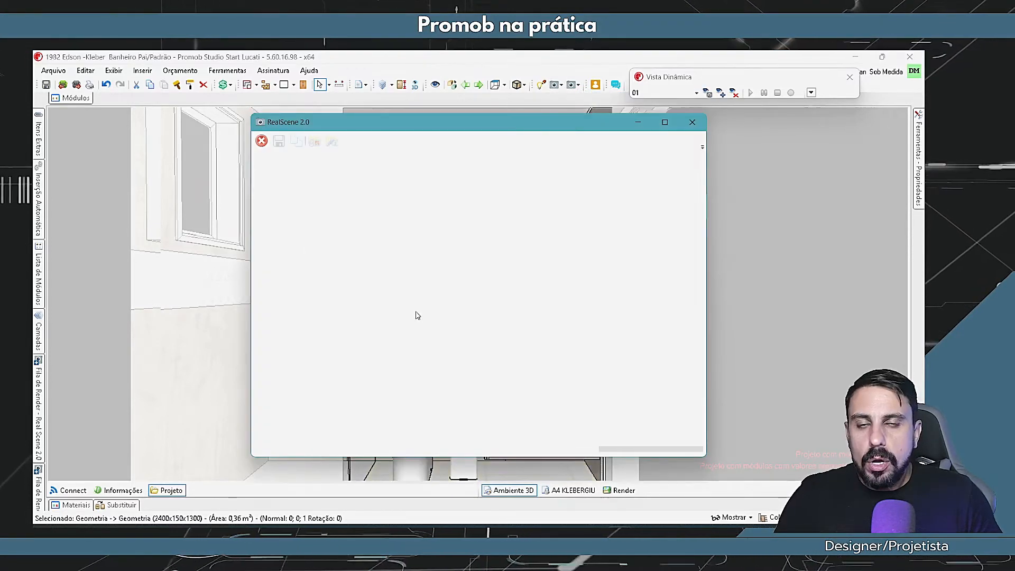